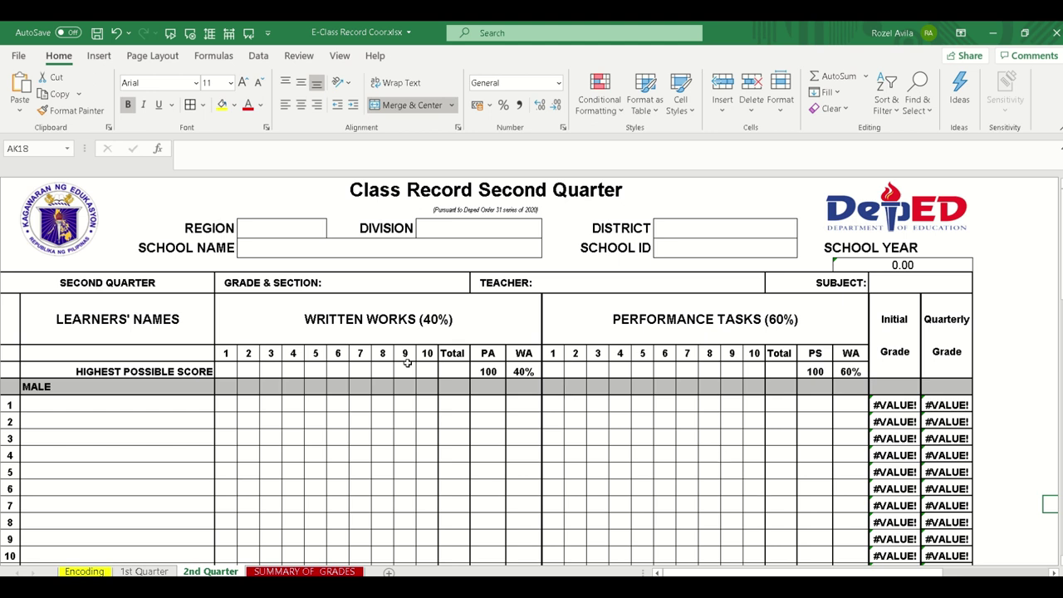
# Read the 40% written-work and 60% performance-task weight notes, then browse the Summary sheet and return to Encoding
pyautogui.click(524, 371)
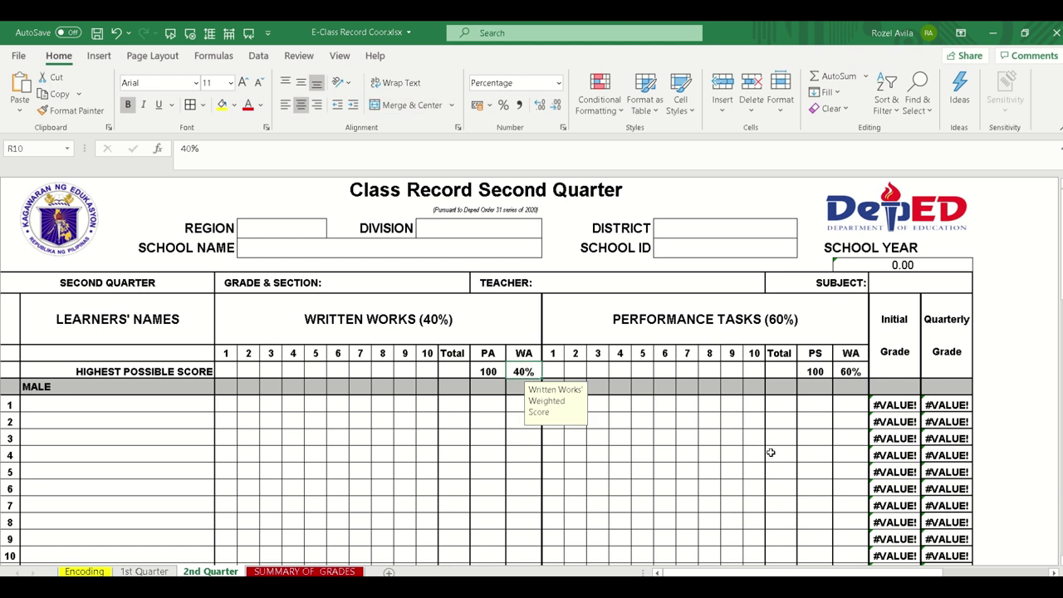
pyautogui.click(851, 371)
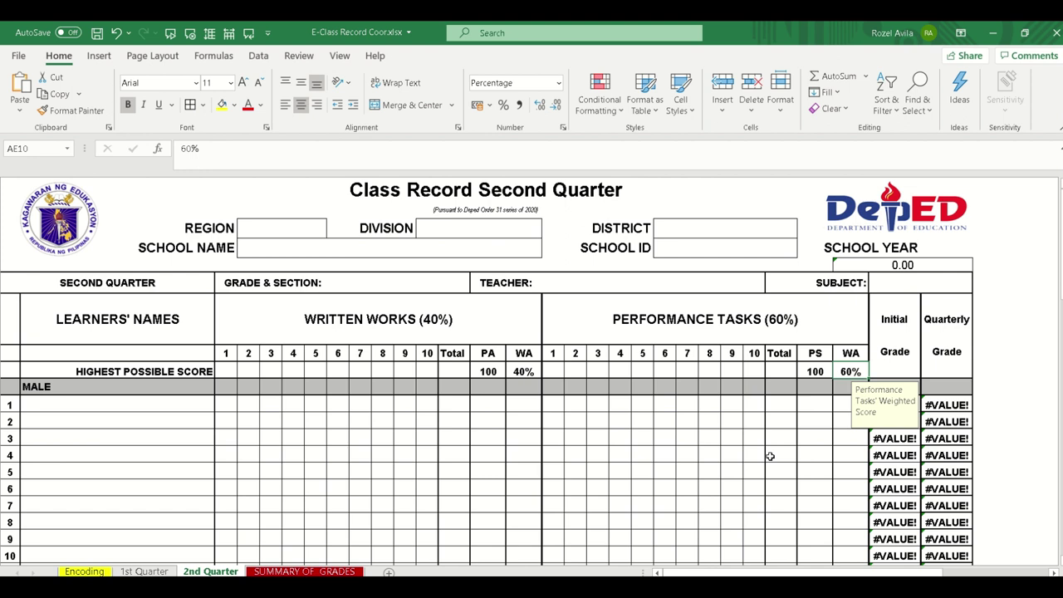
pyautogui.click(84, 572)
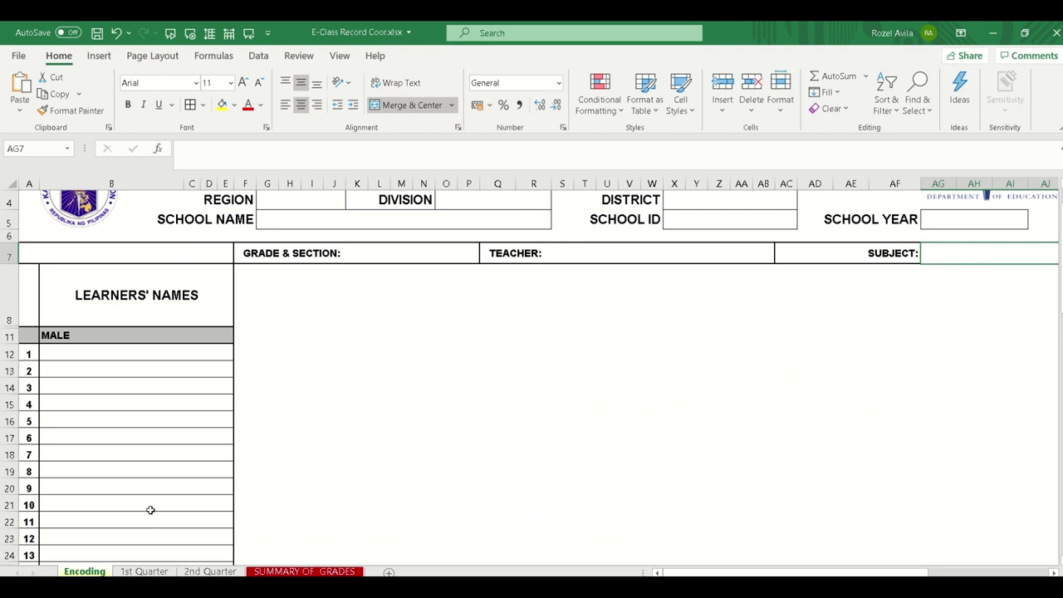
pyautogui.scroll(1, 149, 508)
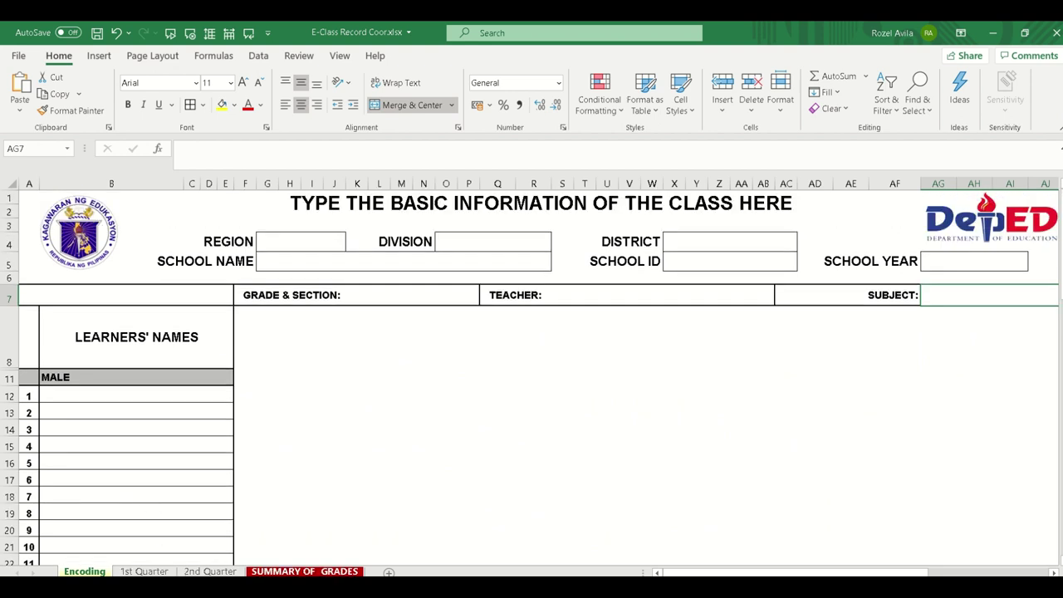
pyautogui.click(304, 571)
pyautogui.scroll(2, 156, 551)
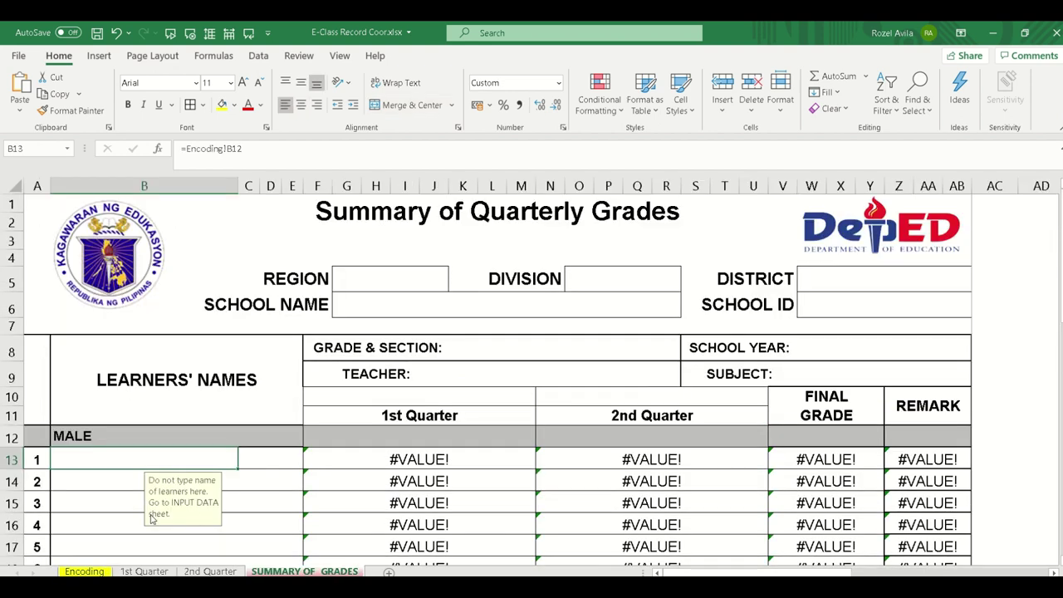
pyautogui.click(84, 572)
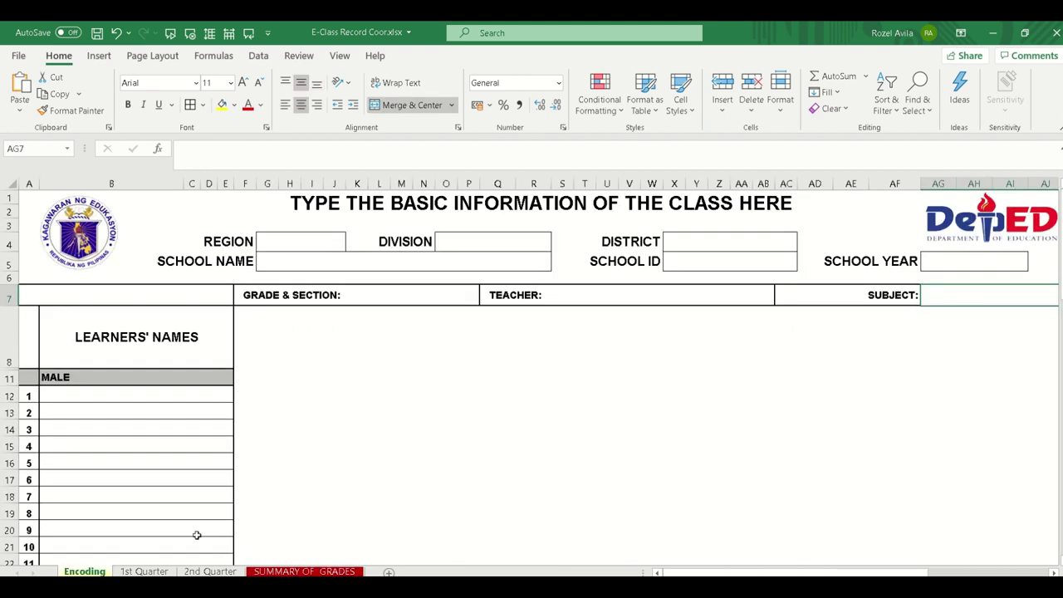
# Fill in Region III, Division Bulacan, District II, School Name Senior High School and School ID 12345
pyautogui.click(326, 240)
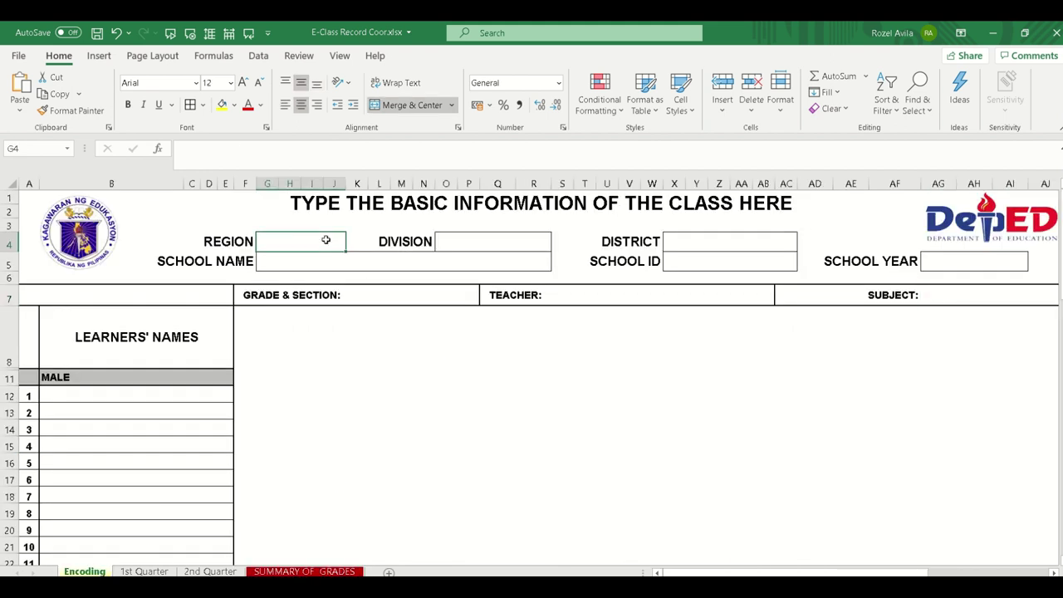
pyautogui.write('i')
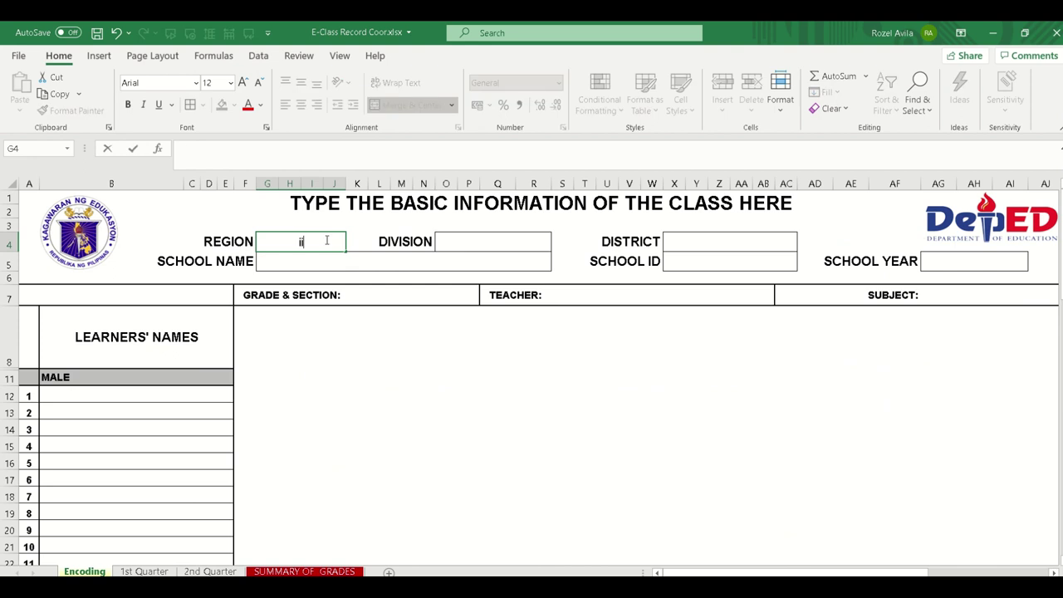
pyautogui.write('II')
pyautogui.press('Tab')
pyautogui.press('Tab')
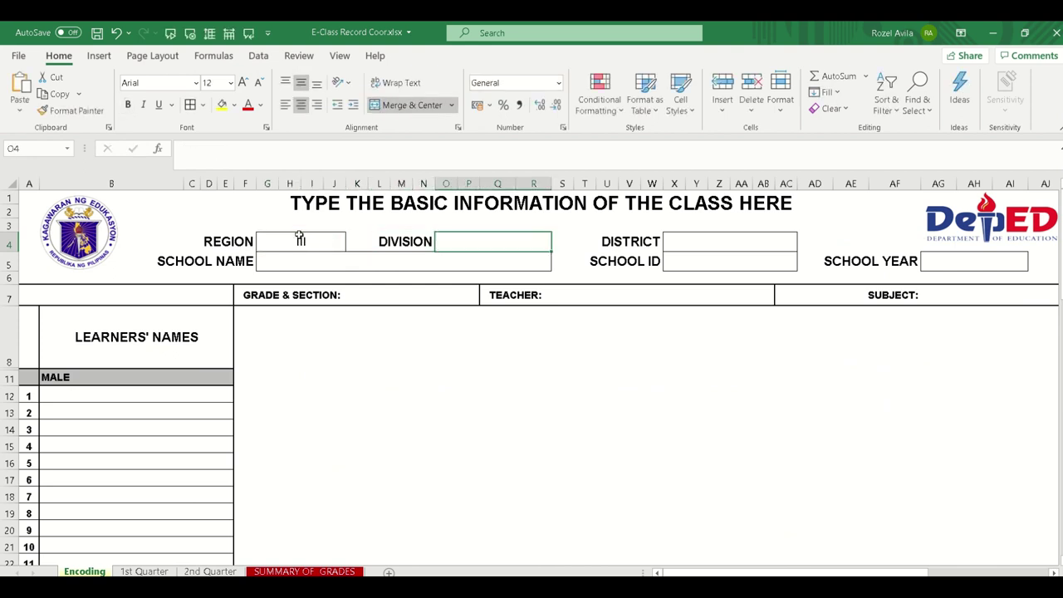
pyautogui.write('Bulacan')
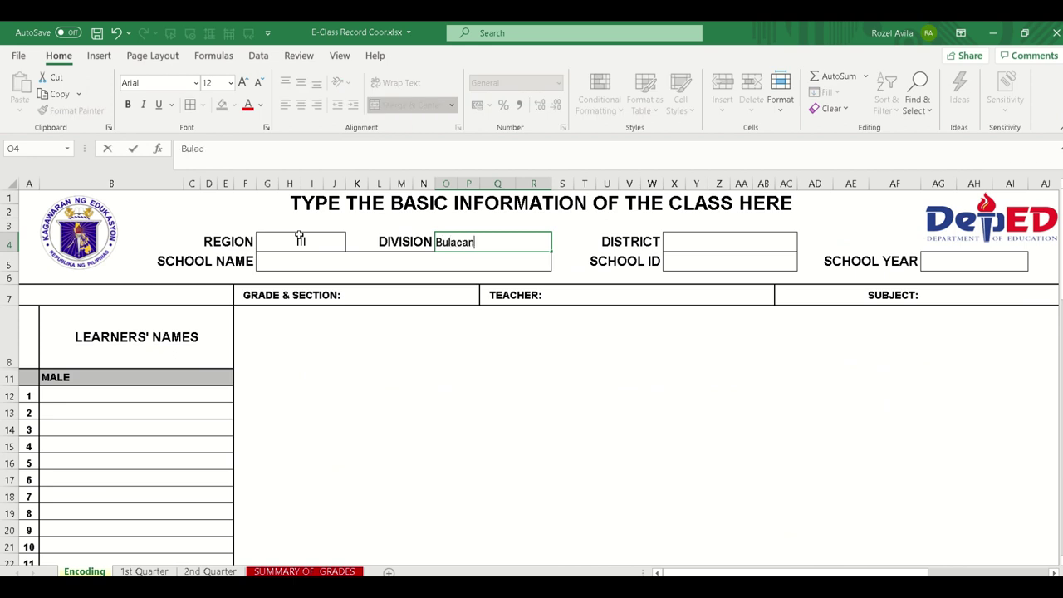
pyautogui.click(709, 244)
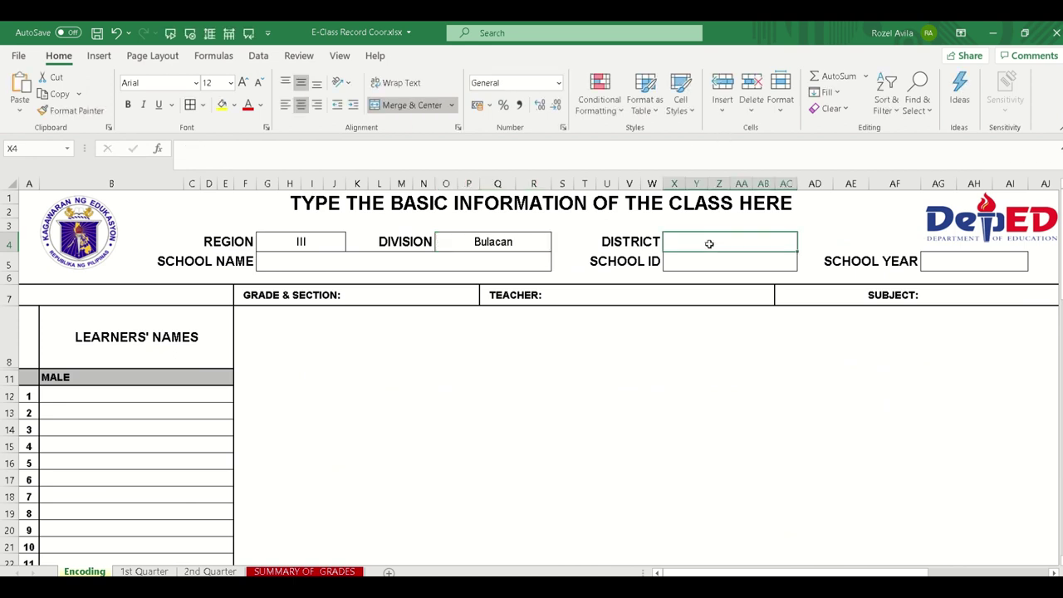
pyautogui.write('II')
pyautogui.click(336, 263)
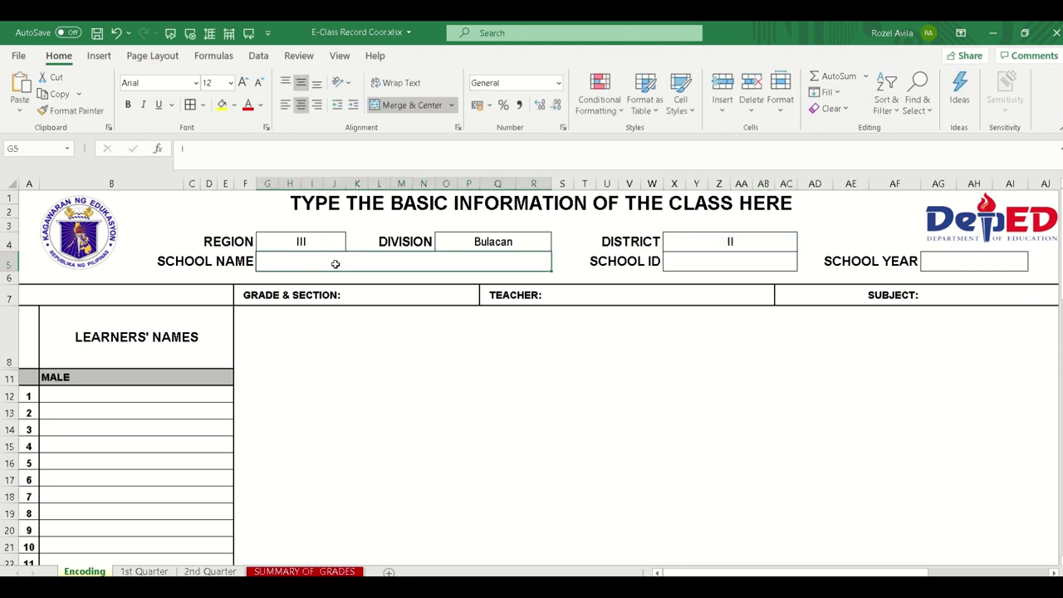
pyautogui.write('Senio')
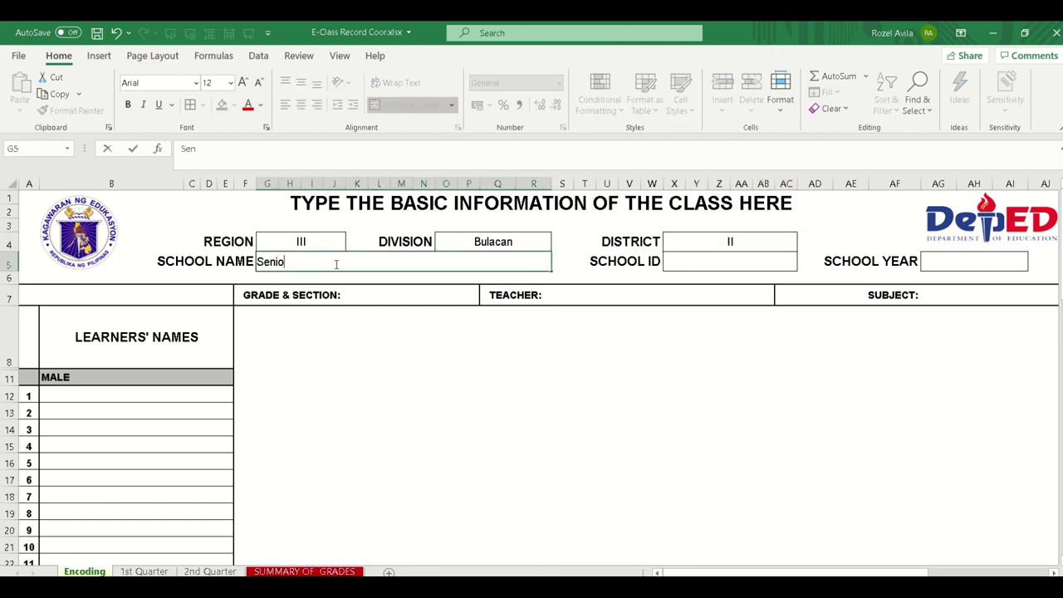
pyautogui.write('r High School')
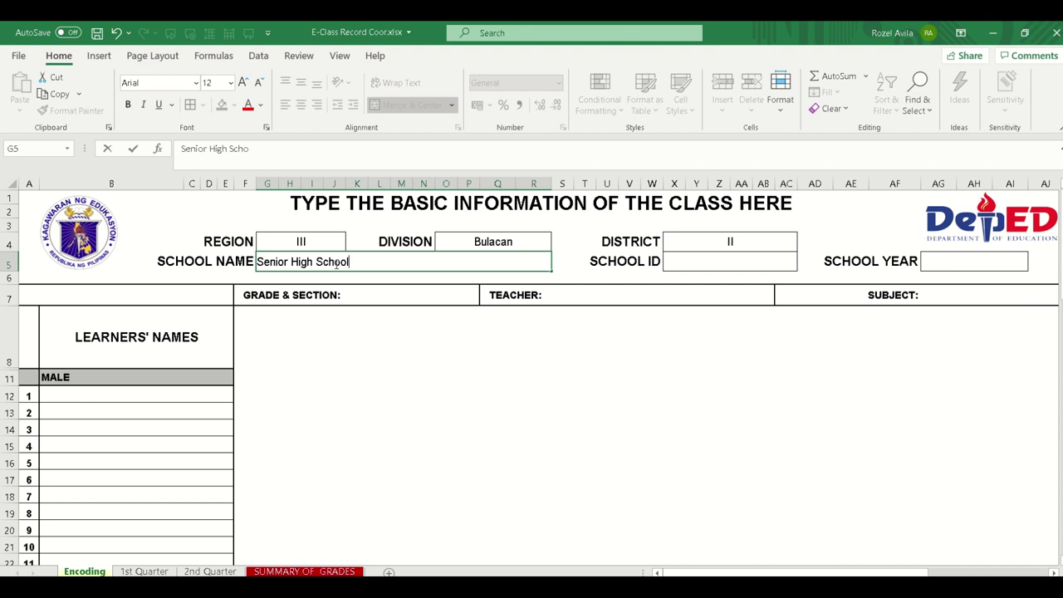
pyautogui.click(738, 264)
pyautogui.write('12345')
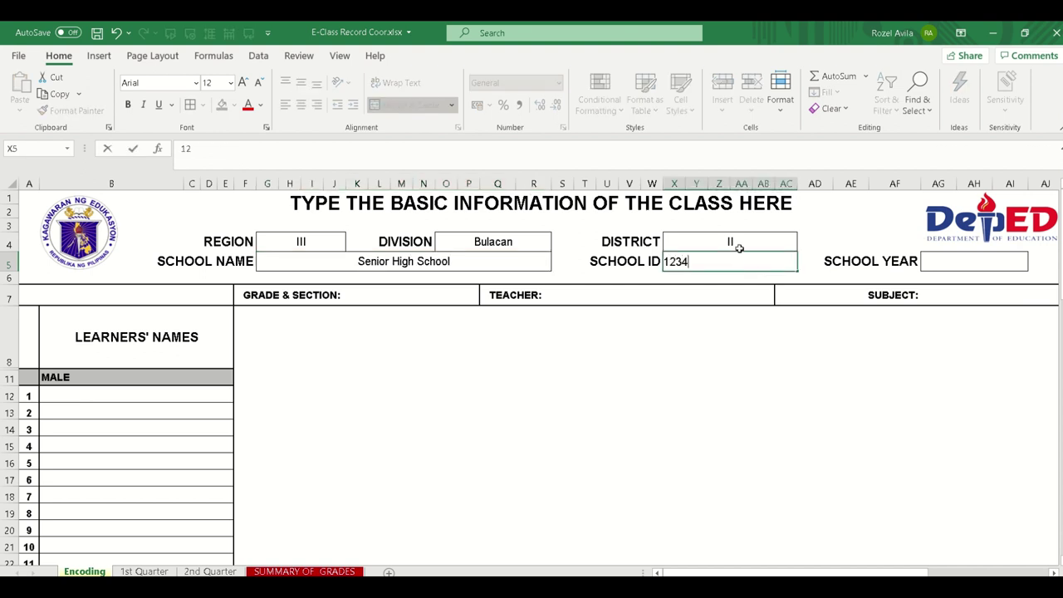
# Enter school year 2020 - 2021, Grade 11, the teacher's name and subject UCSP
pyautogui.click(953, 264)
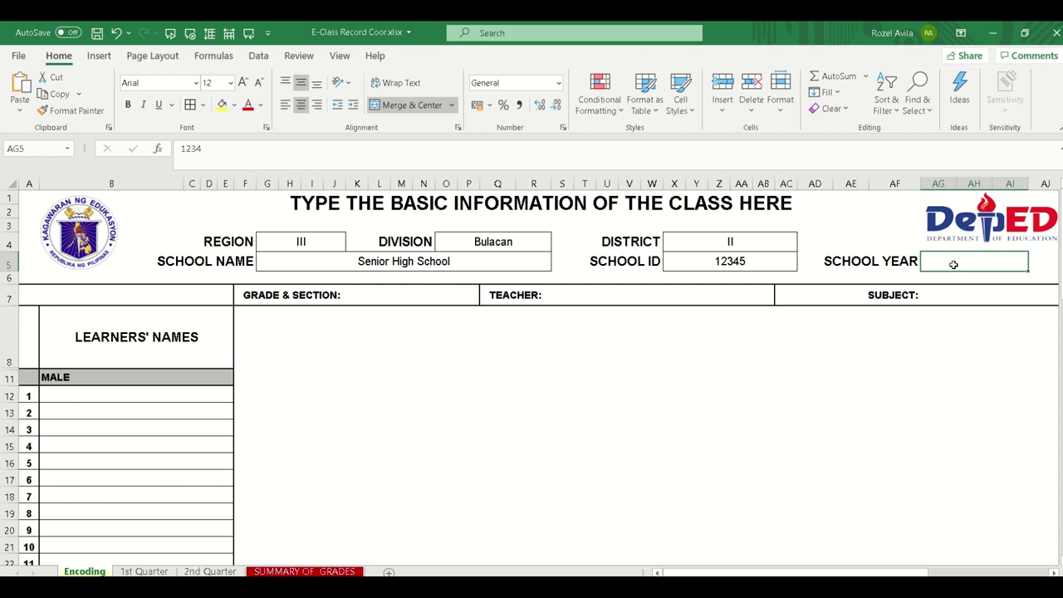
pyautogui.write('2020 -')
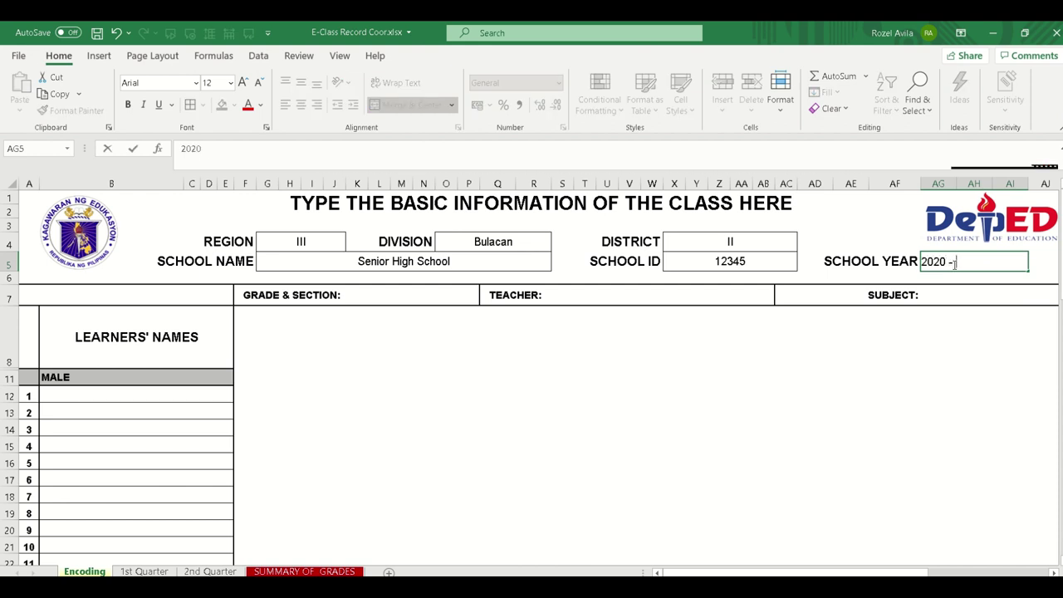
pyautogui.write(' 2021')
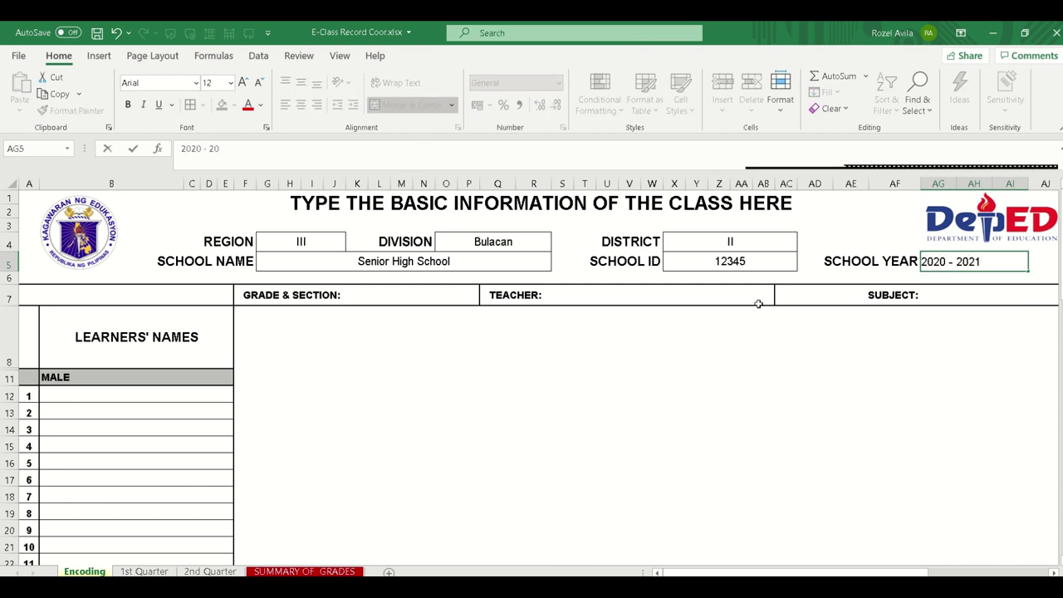
pyautogui.click(420, 295)
pyautogui.write('G')
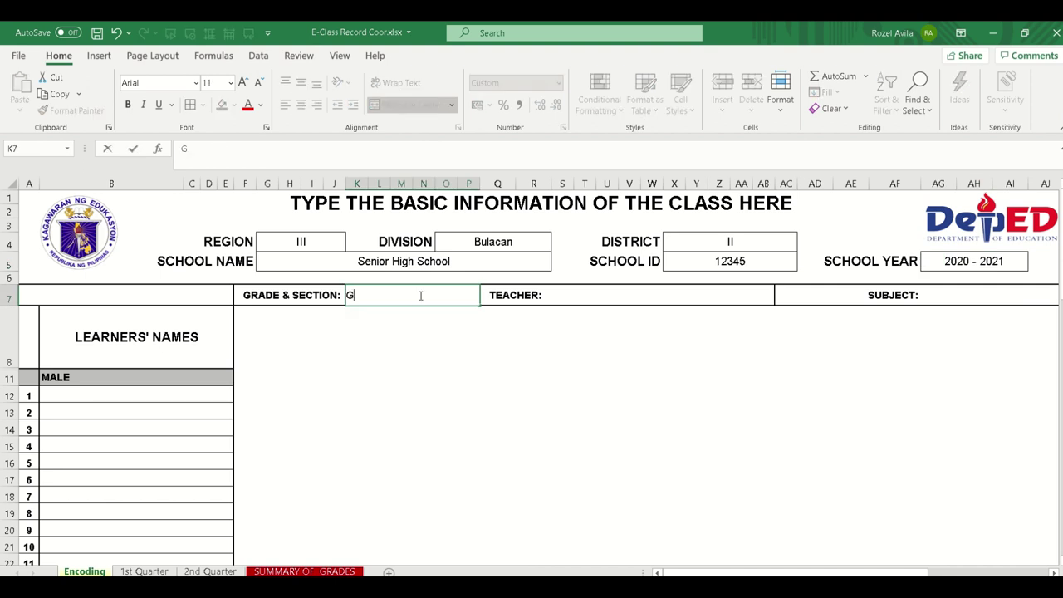
pyautogui.write('rade 11')
pyautogui.click(621, 296)
pyautogui.write('Teac')
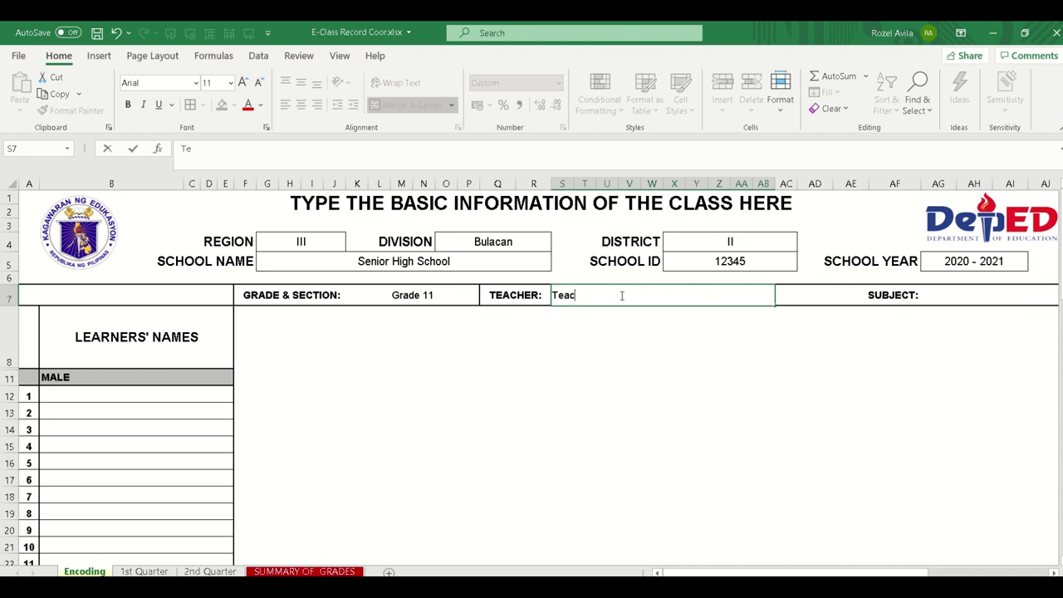
pyautogui.write('her Zhai')
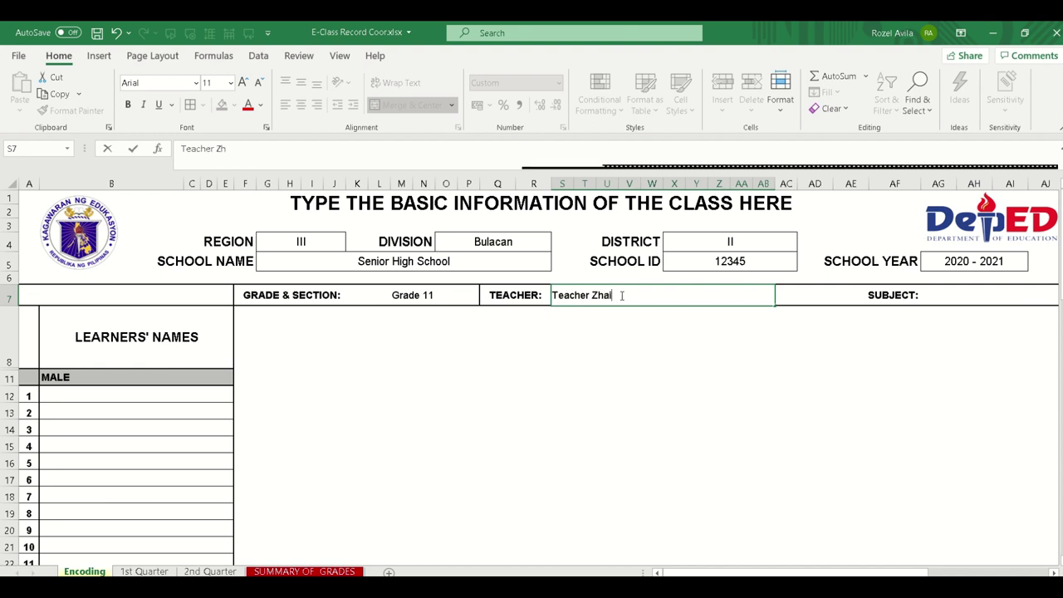
pyautogui.click(992, 299)
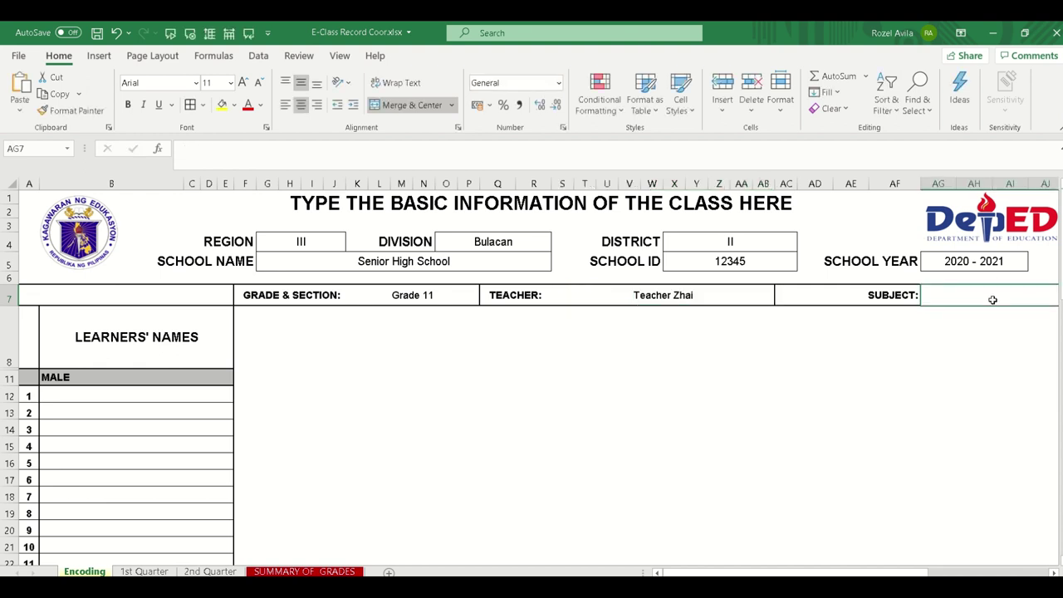
pyautogui.write('UC')
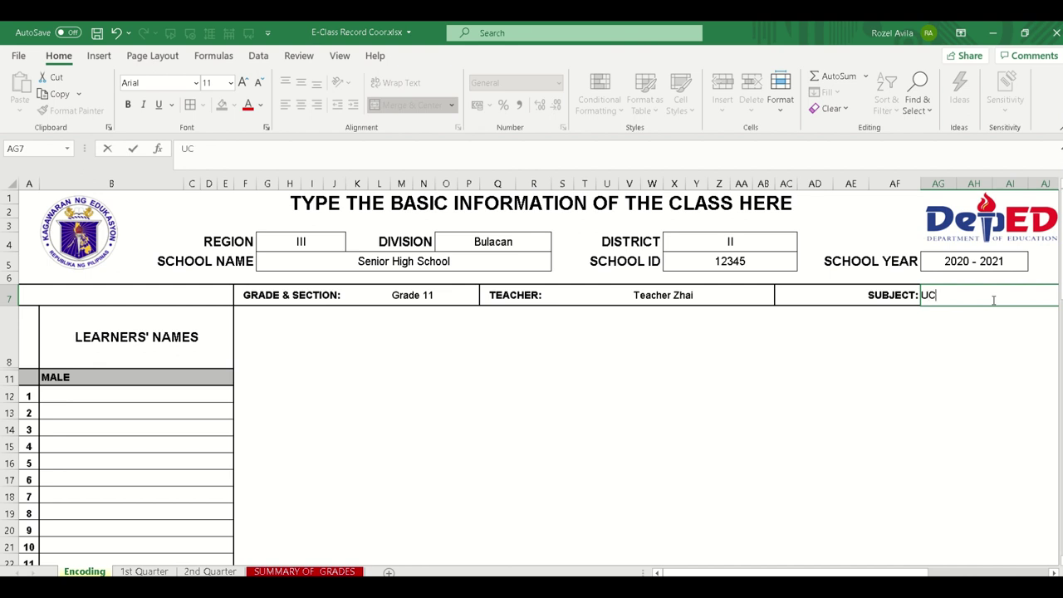
pyautogui.write('SP')
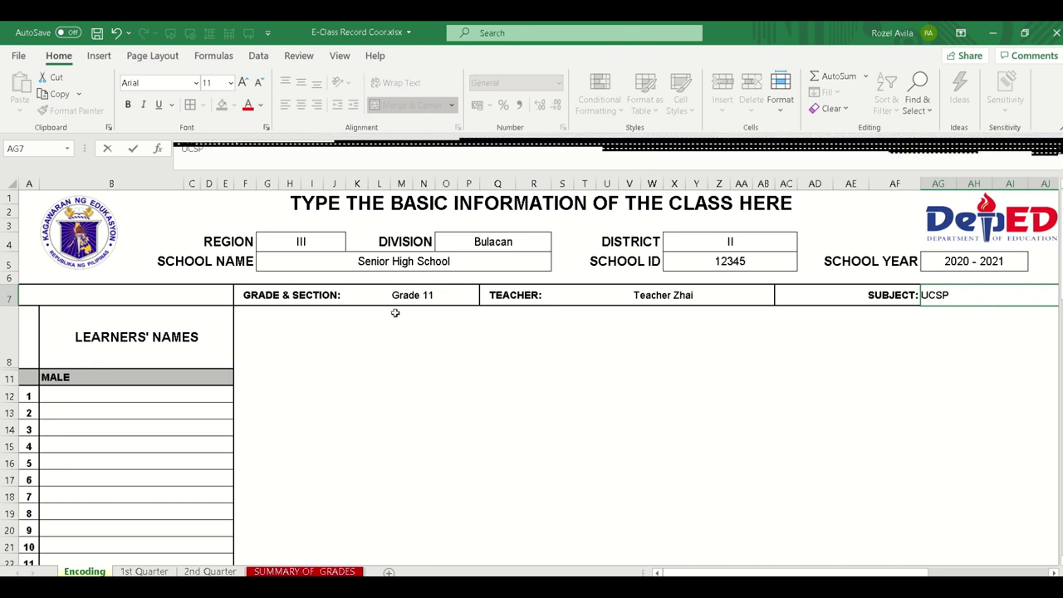
pyautogui.click(95, 396)
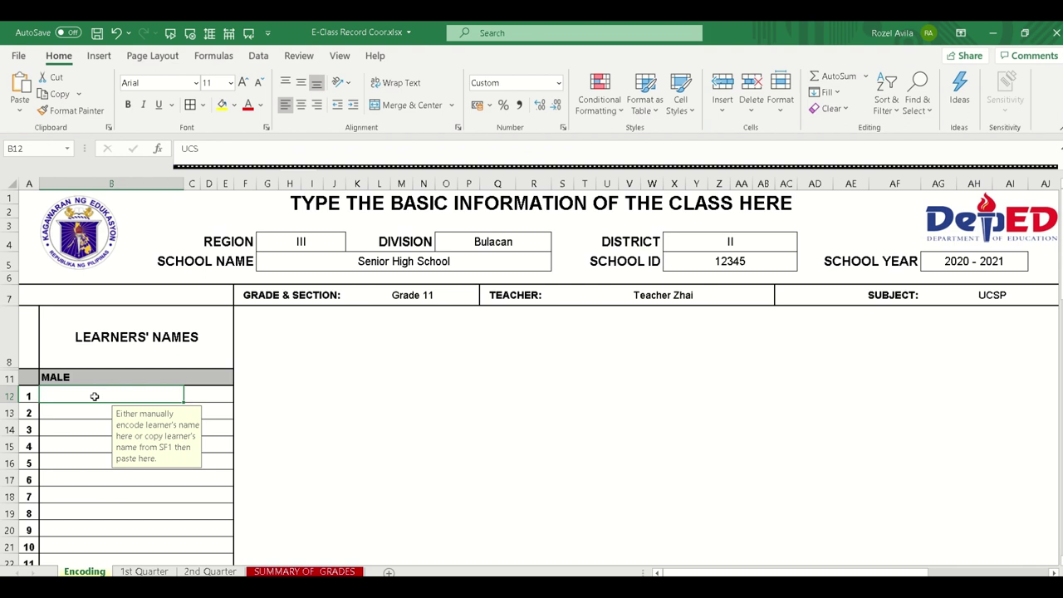
# Enter the first male learner's full name in B12, then view the 1st Quarter record
pyautogui.write('Juan De')
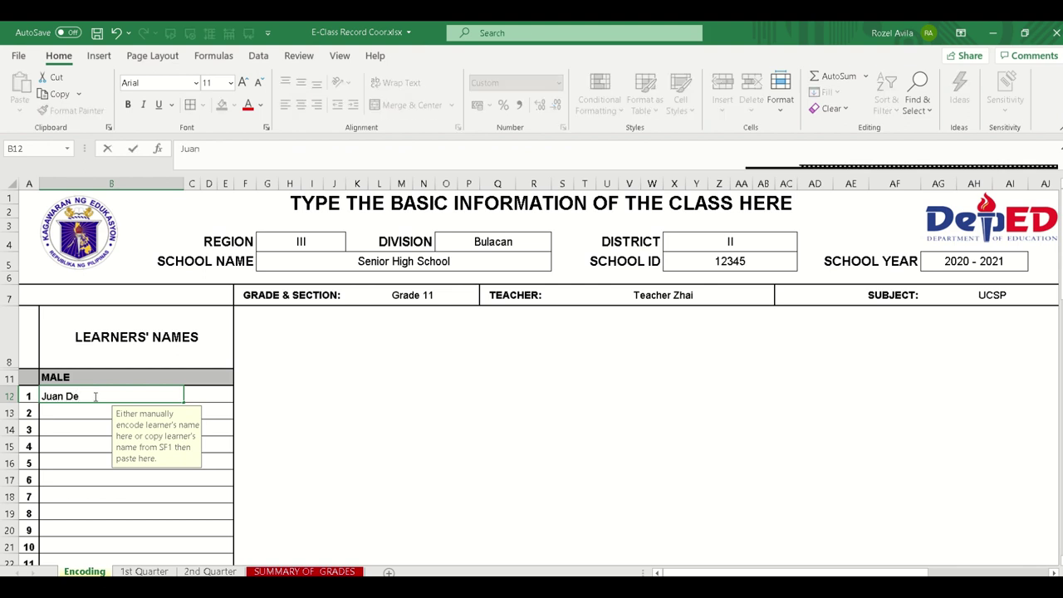
pyautogui.write('la Cruz')
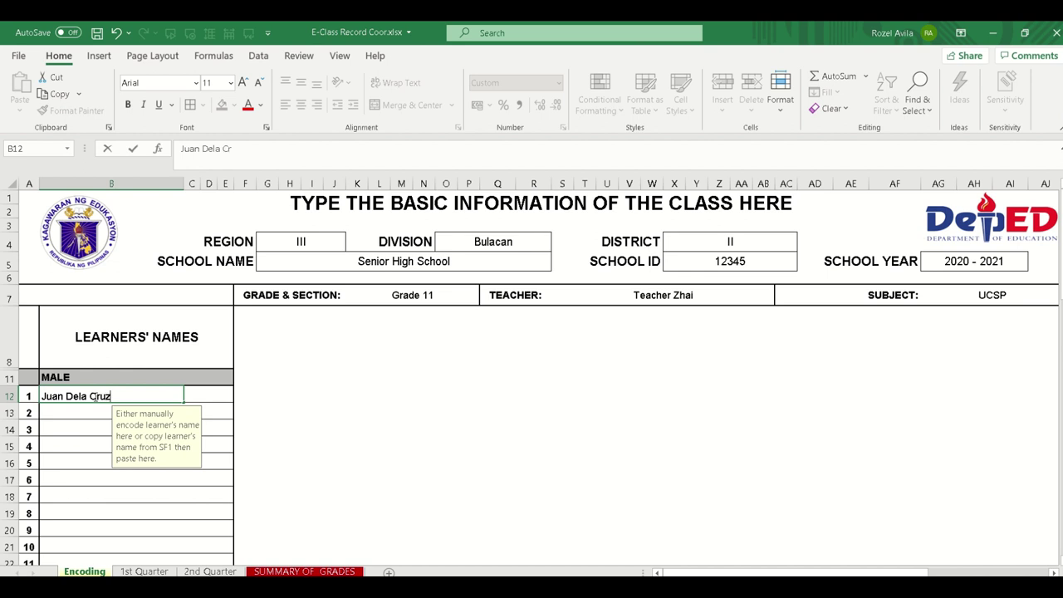
pyautogui.click(289, 478)
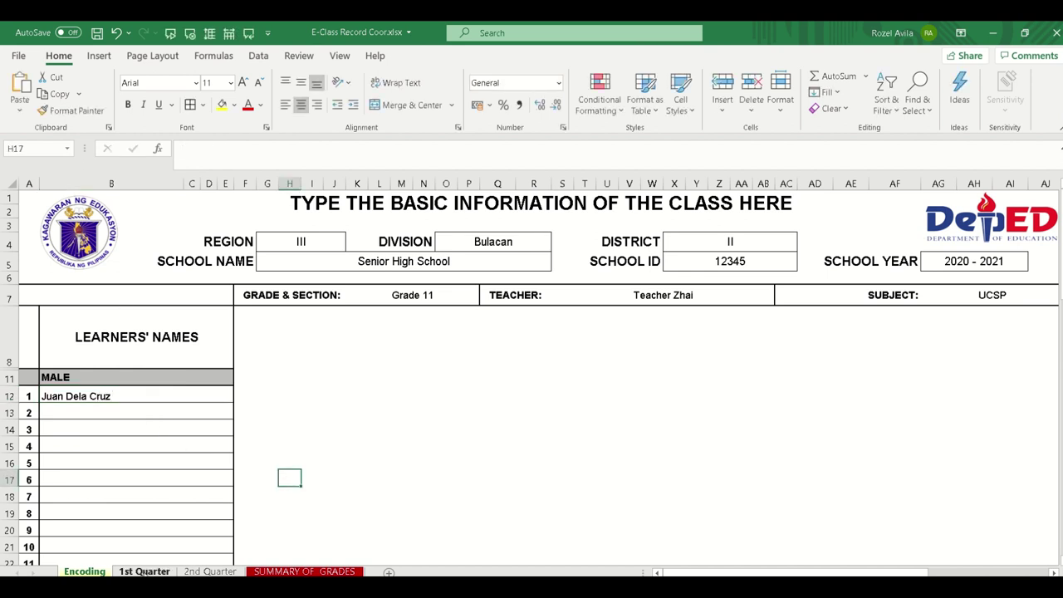
pyautogui.click(144, 572)
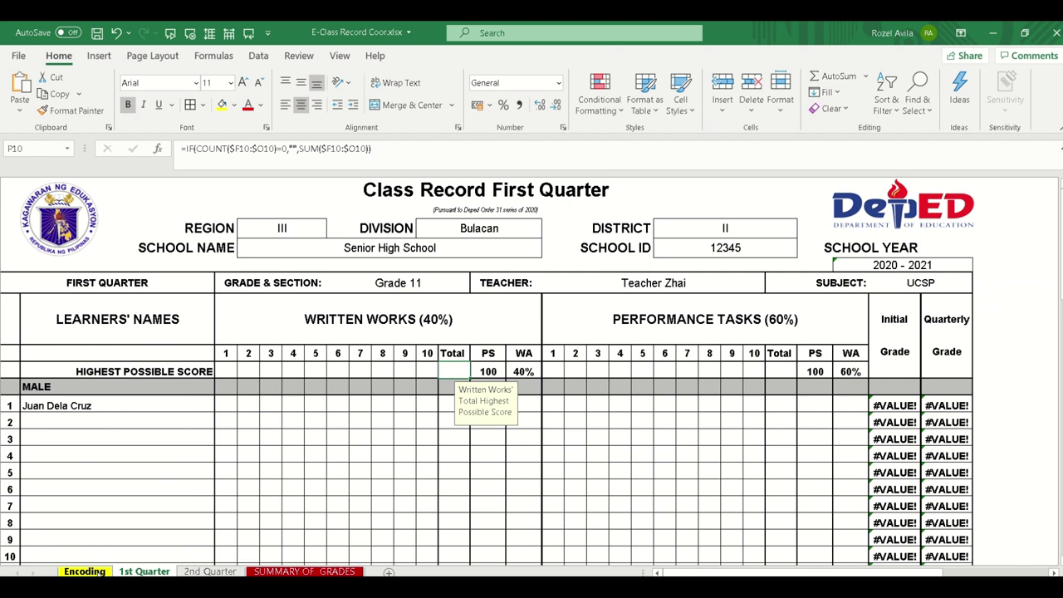
# Set the 1st Quarter written-work highest possible scores to 20, 25, 20, 20
pyautogui.click(84, 572)
pyautogui.click(143, 572)
pyautogui.click(225, 370)
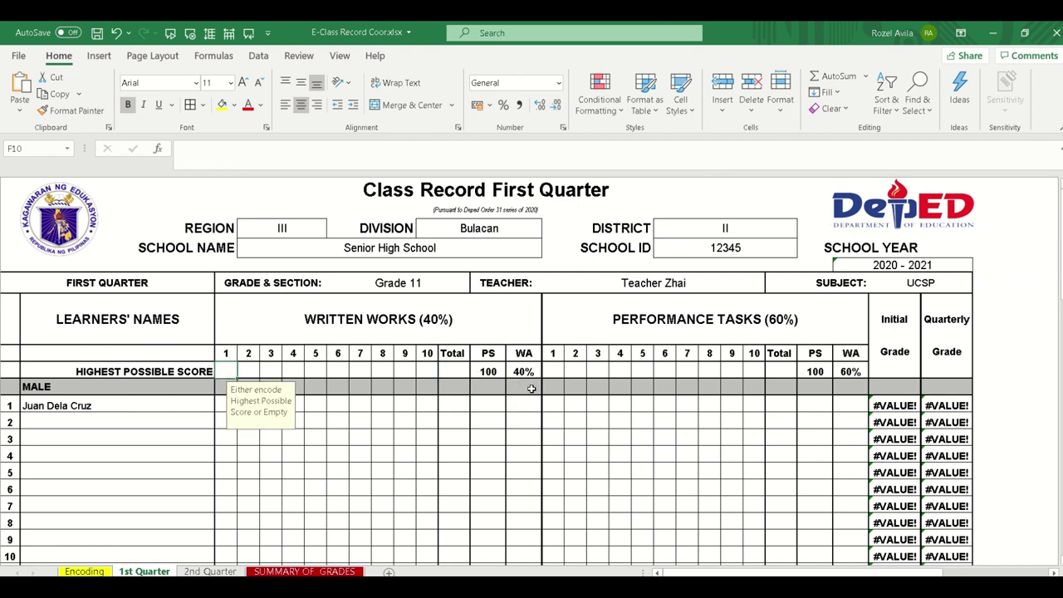
pyautogui.write('20')
pyautogui.press('Tab')
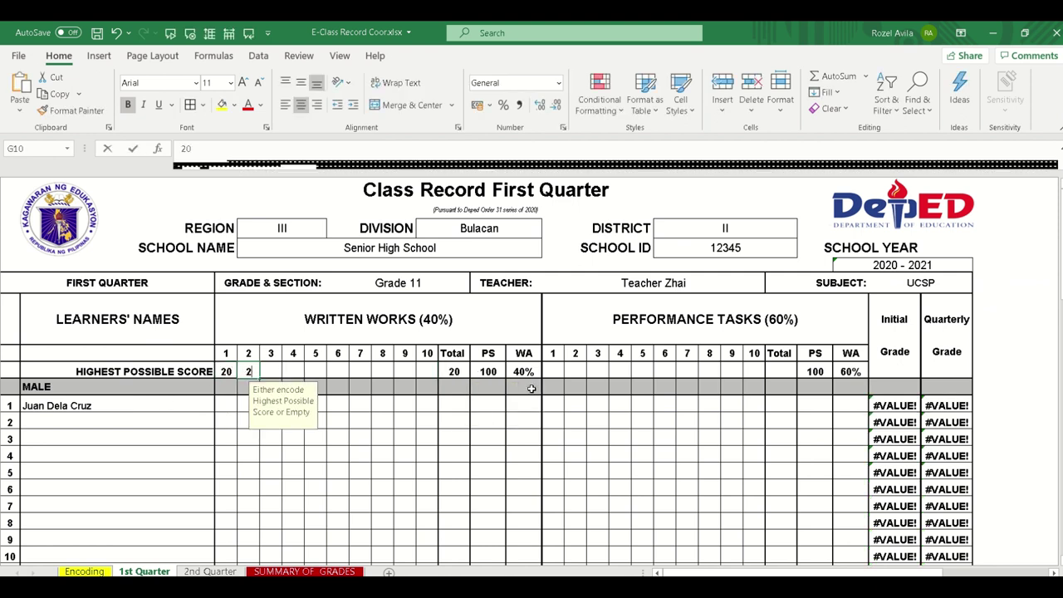
pyautogui.write('25')
pyautogui.press('Tab')
pyautogui.write('20')
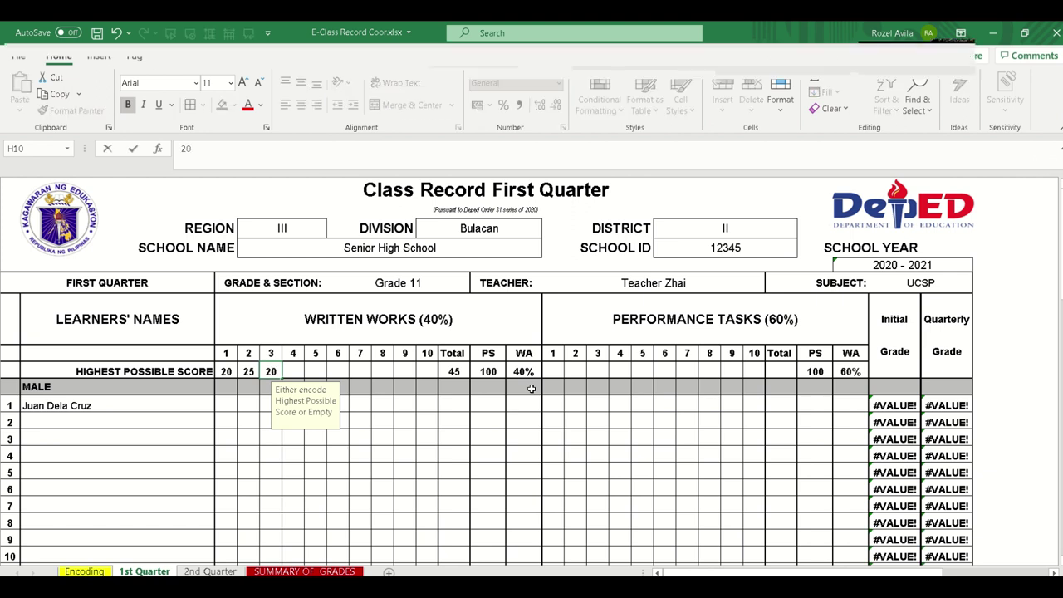
pyautogui.press('Tab')
pyautogui.write('20')
pyautogui.press('Tab')
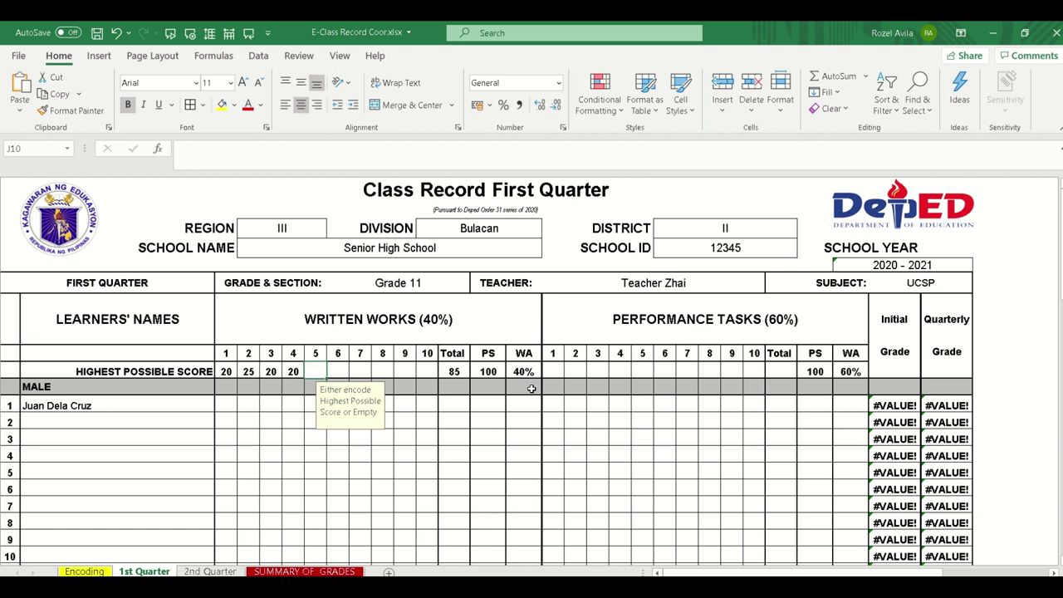
# Set the performance-task highest possible scores to 20, 15, 15, 20
pyautogui.click(552, 372)
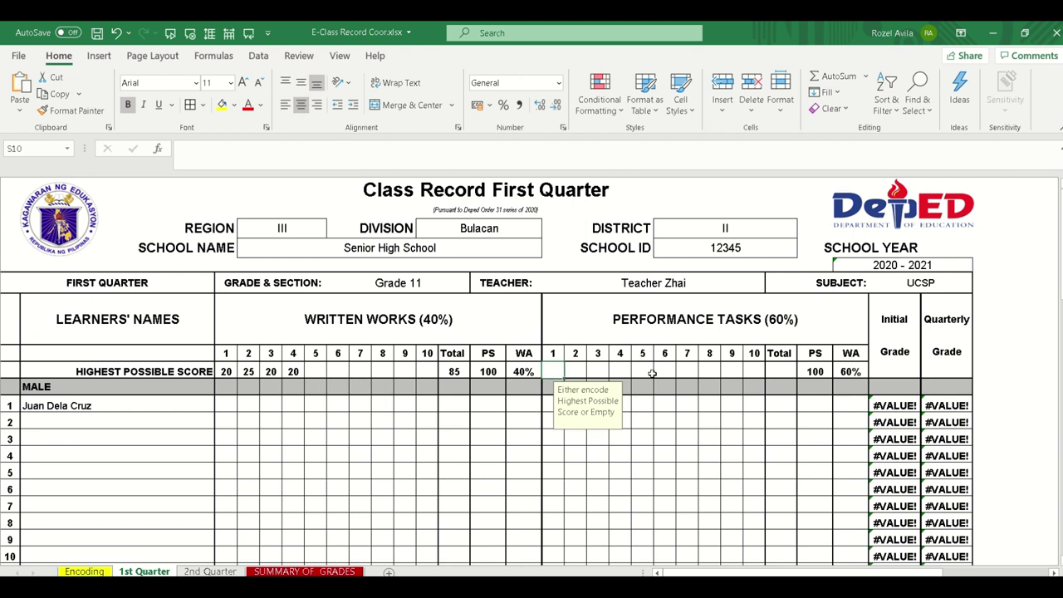
pyautogui.write('20')
pyautogui.press('Tab')
pyautogui.write('15')
pyautogui.press('Tab')
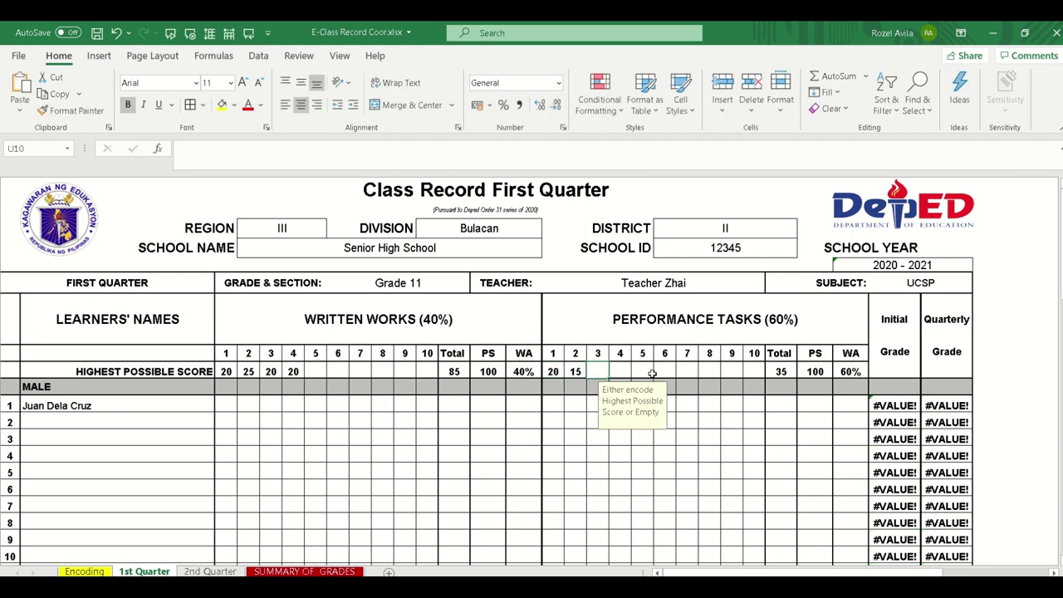
pyautogui.write('15')
pyautogui.press('Tab')
pyautogui.write('20')
pyautogui.press('Return')
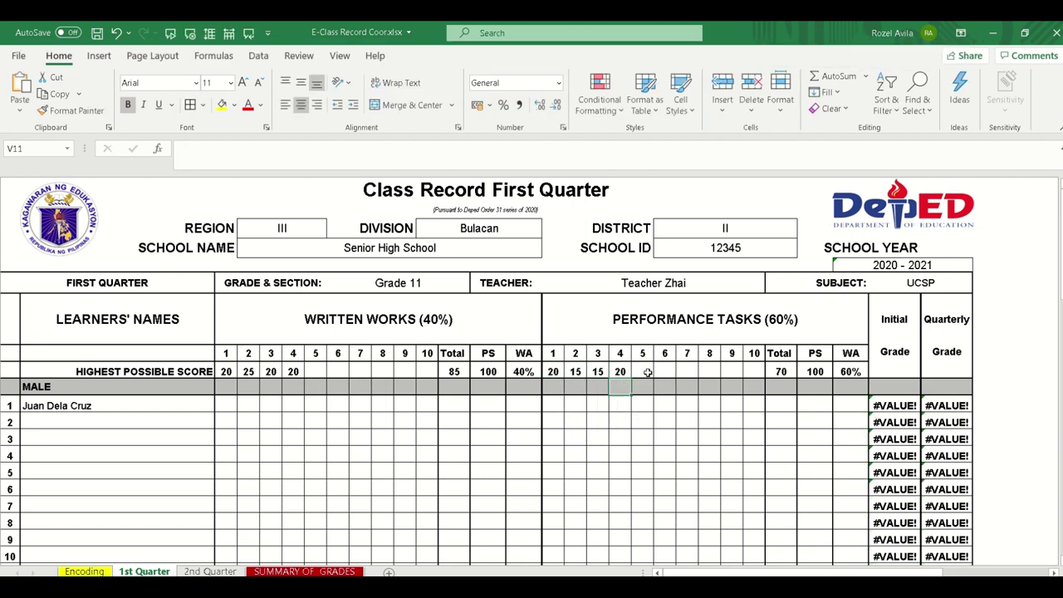
pyautogui.click(230, 405)
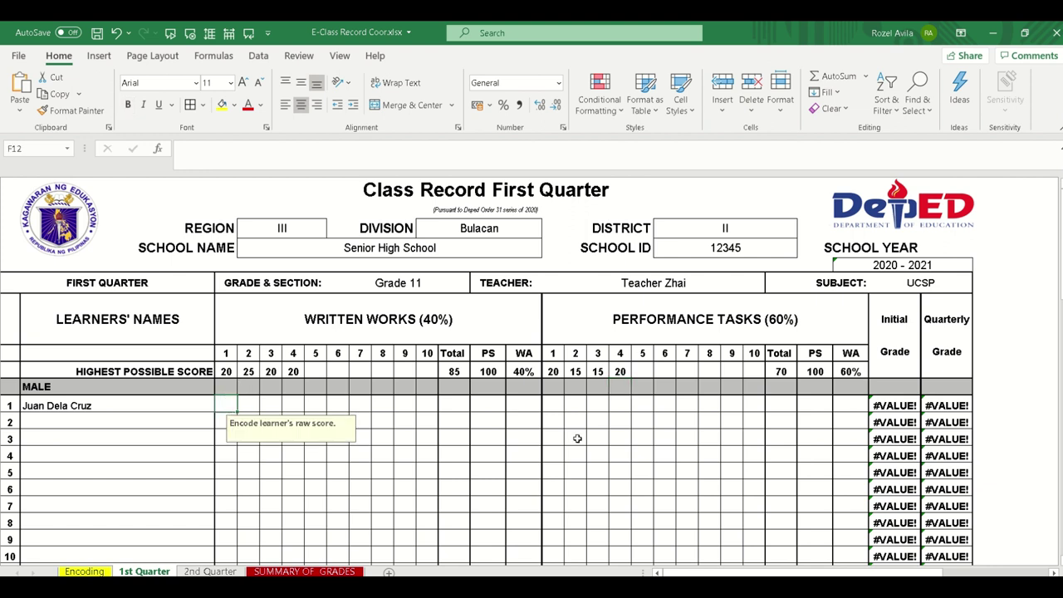
# Enter the learner's 1st Quarter written-work scores 15, 18, 20, 19
pyautogui.write('15')
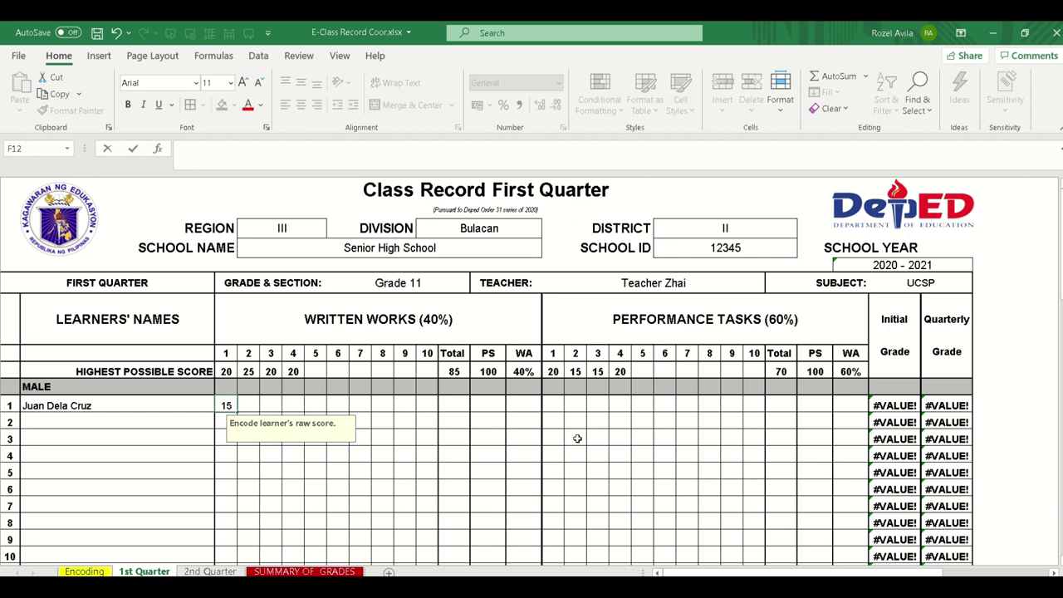
pyautogui.press('Tab')
pyautogui.write('18')
pyautogui.press('Tab')
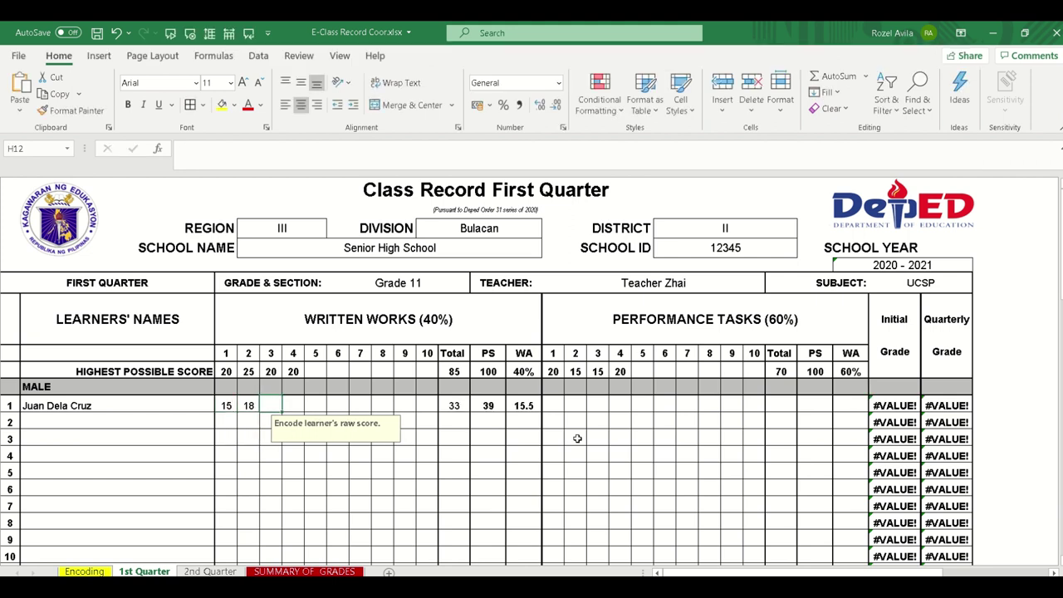
pyautogui.write('20')
pyautogui.press('Tab')
pyautogui.write('20')
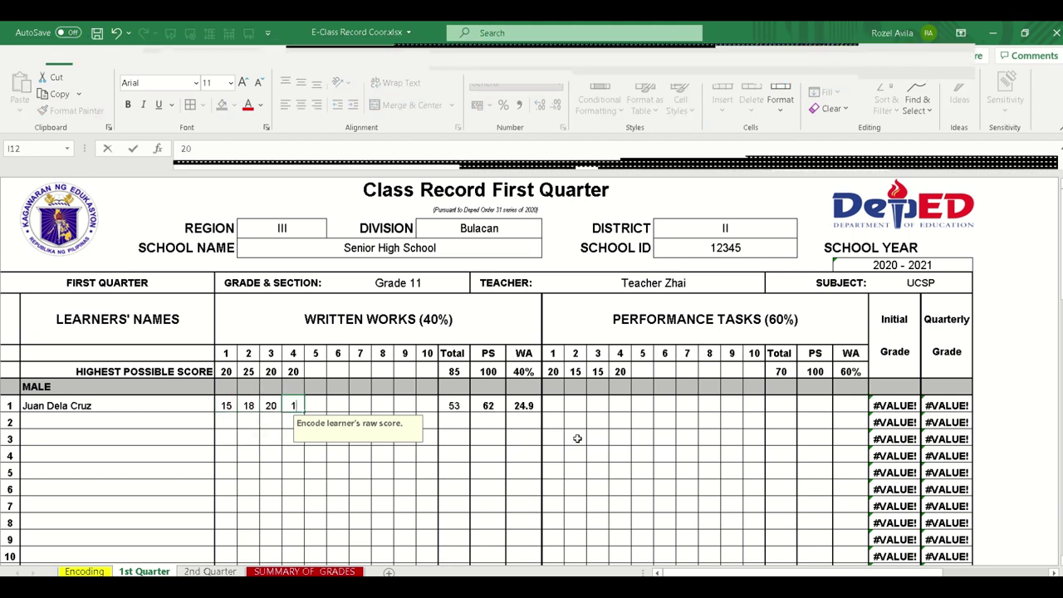
pyautogui.write('9')
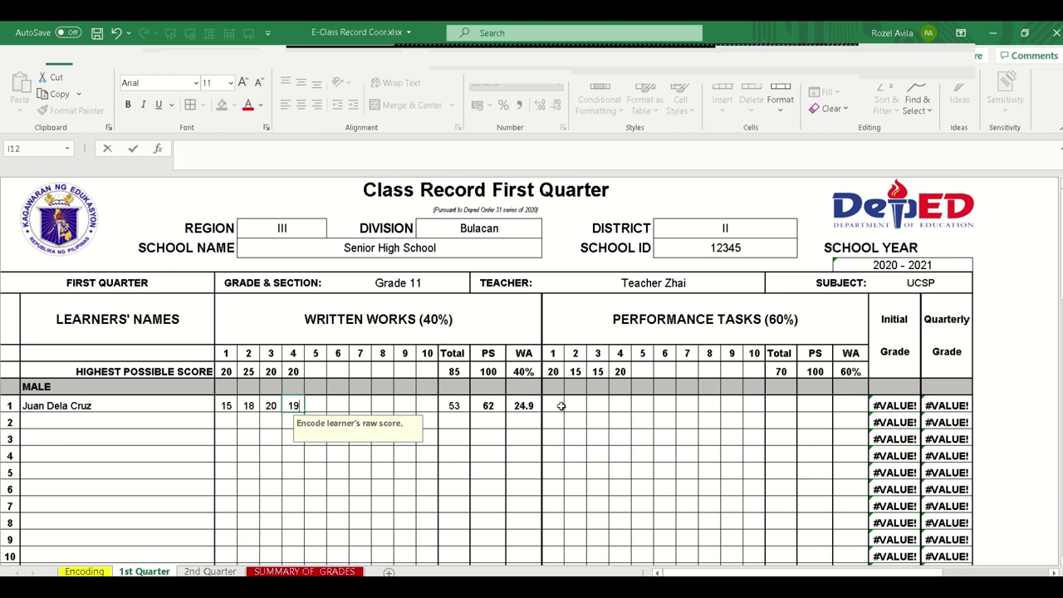
pyautogui.click(561, 407)
# Enter performance-task scores 20, 10, 14, 18, correcting the last one to 18
pyautogui.write('20')
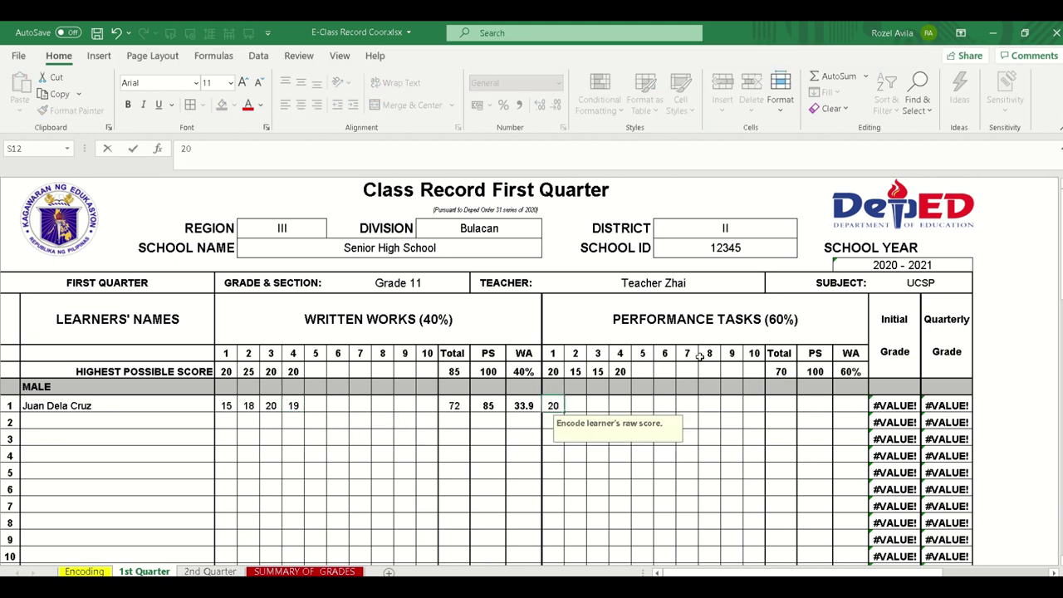
pyautogui.press('Tab')
pyautogui.write('10')
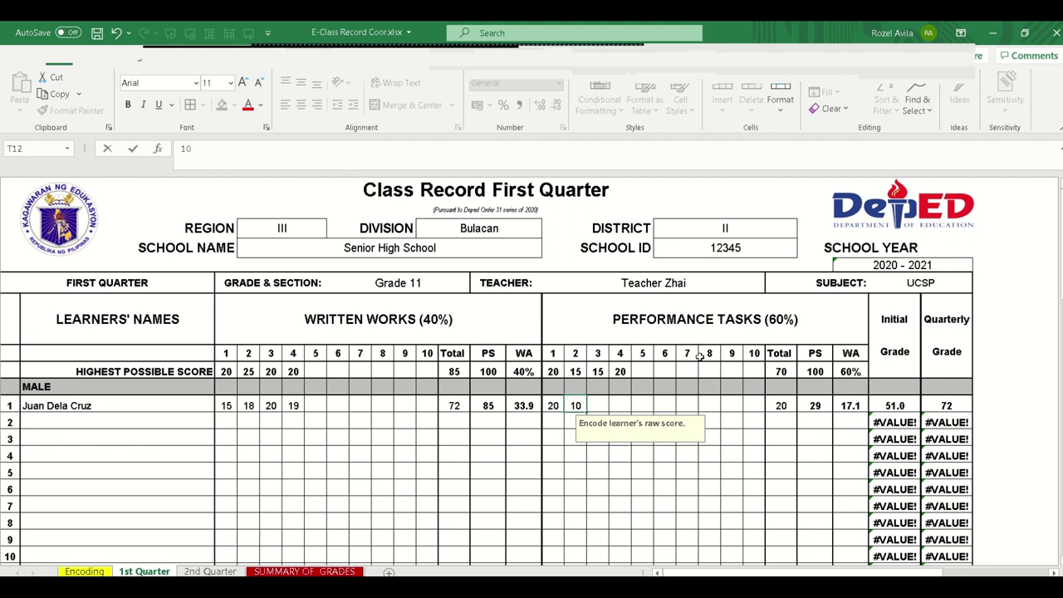
pyautogui.press('Tab')
pyautogui.write('14')
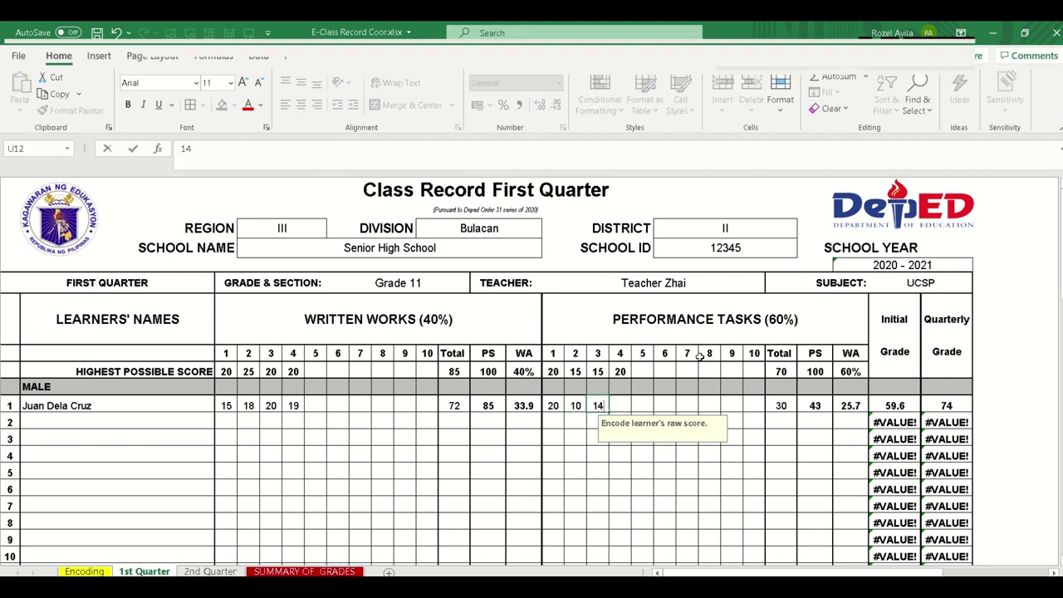
pyautogui.press('Return')
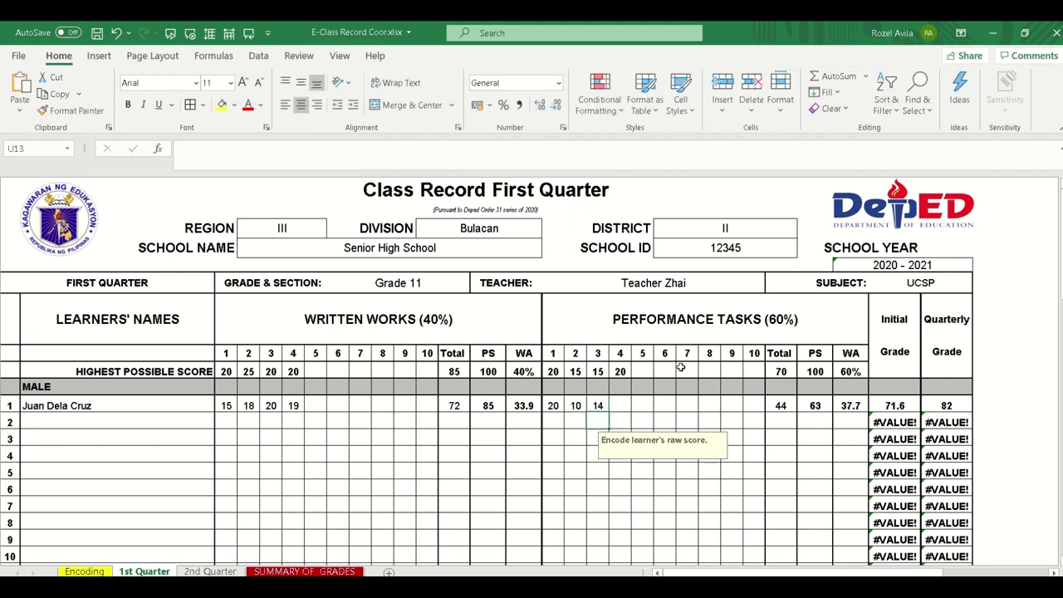
pyautogui.click(626, 404)
pyautogui.write('14')
pyautogui.press('BackSpace')
pyautogui.write('8')
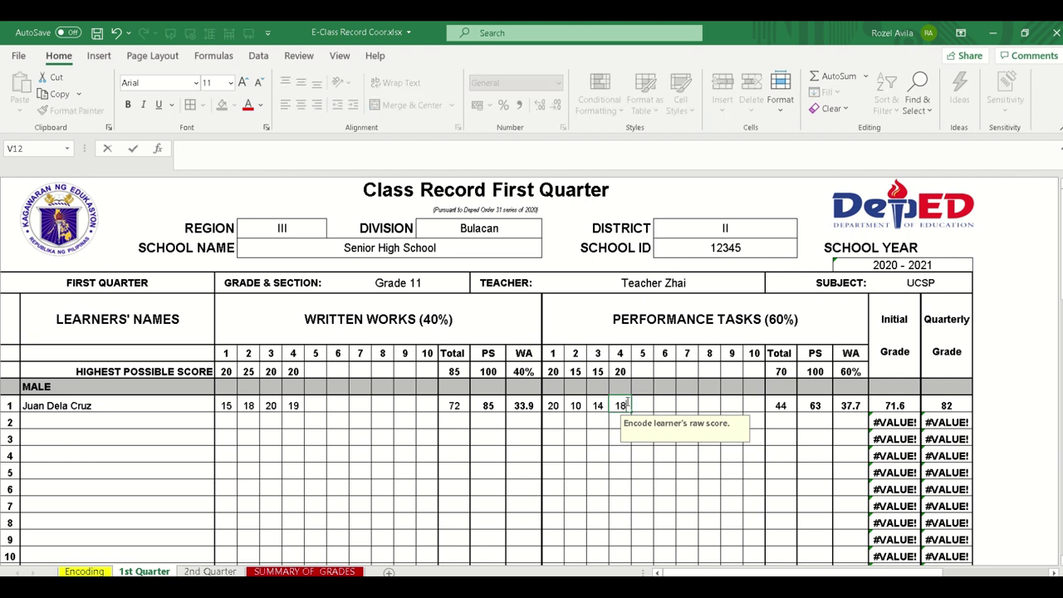
pyautogui.press('Return')
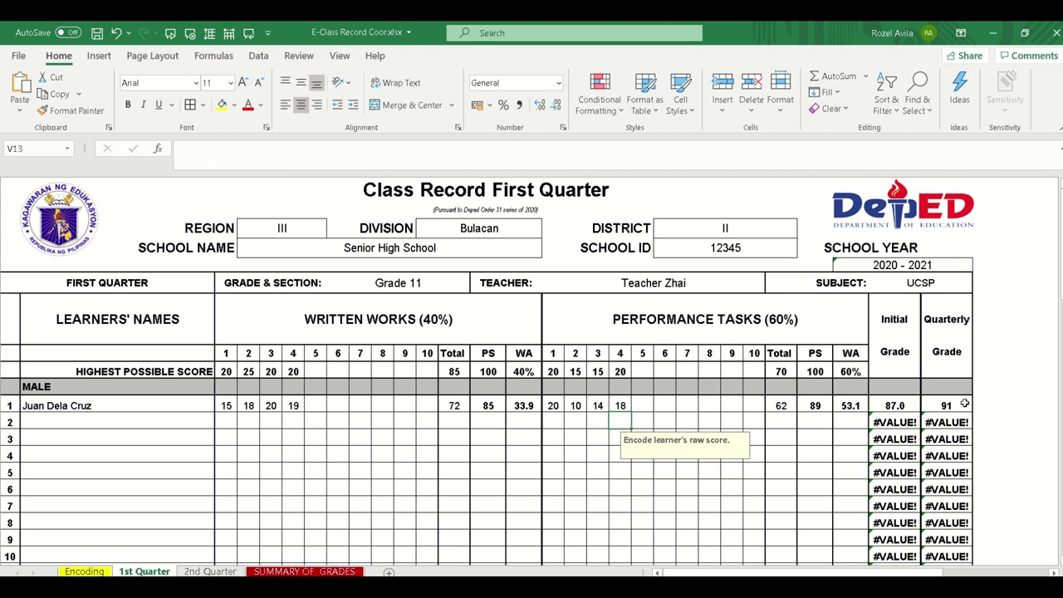
# On the 2nd Quarter sheet, set written-work highest scores to 25, 20, 20, 25
pyautogui.click(233, 572)
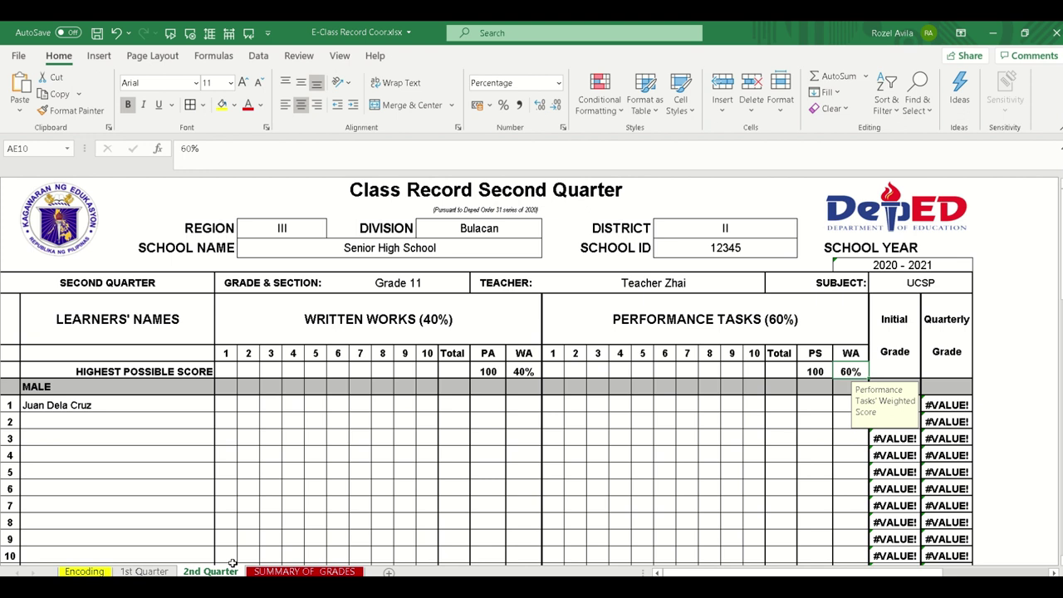
pyautogui.click(234, 371)
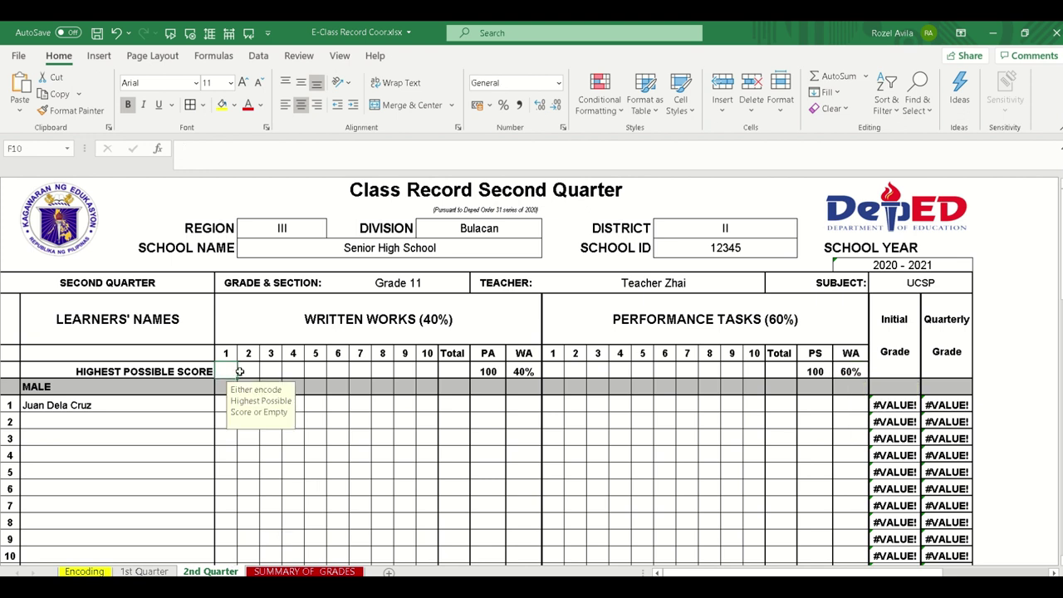
pyautogui.write('25')
pyautogui.press('Tab')
pyautogui.write('20')
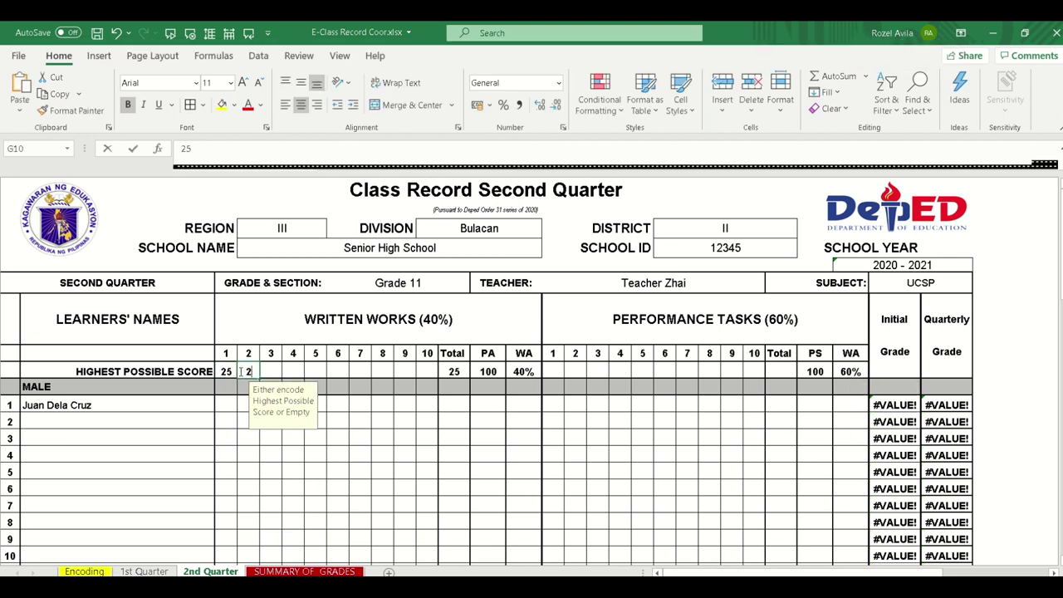
pyautogui.press('Tab')
pyautogui.write('21')
pyautogui.press('Tab')
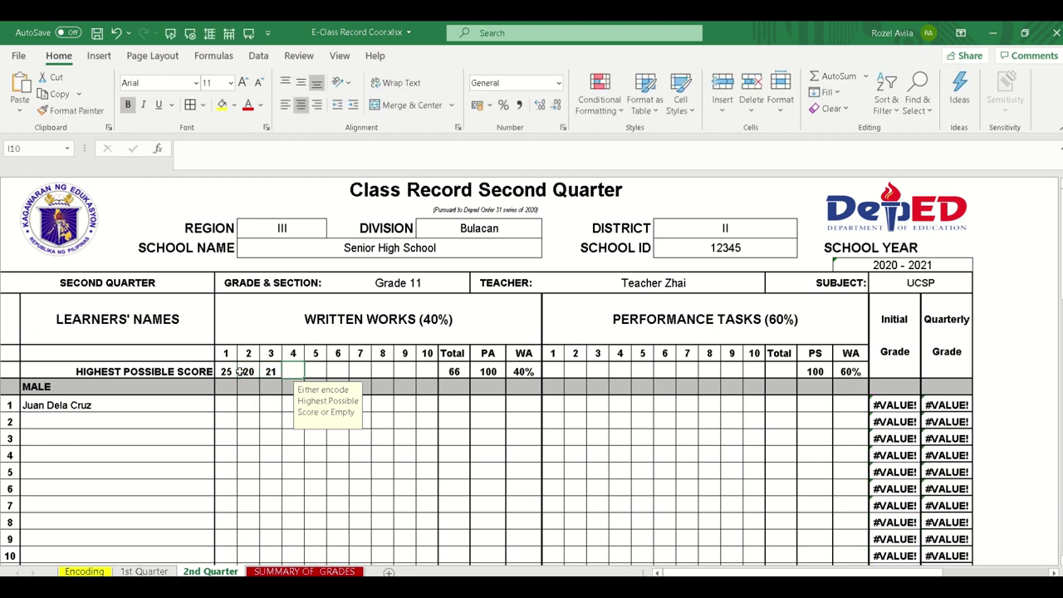
pyautogui.hotkey('shift', 'Tab')
pyautogui.write('20')
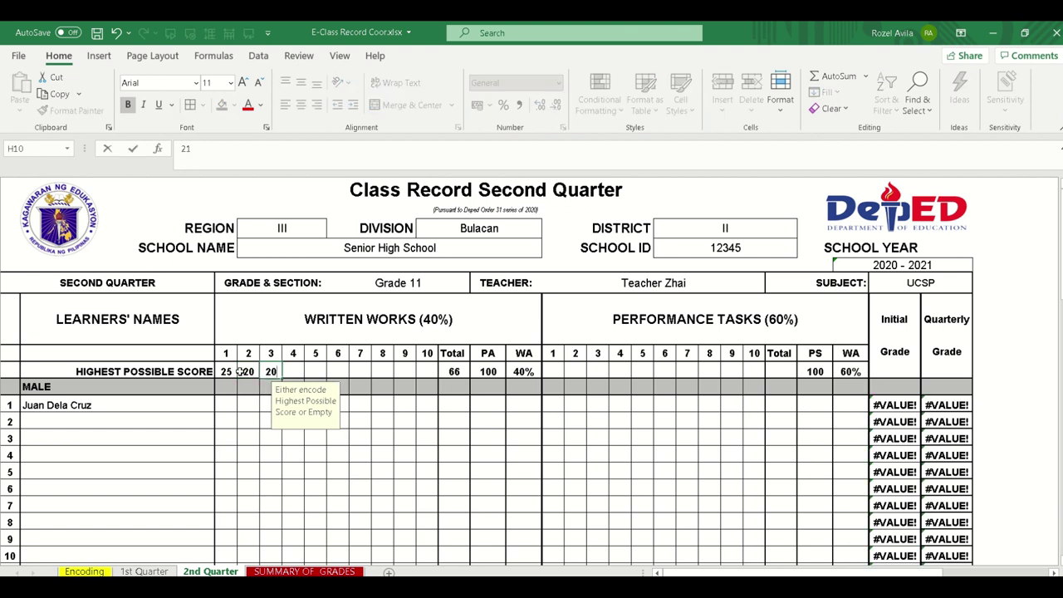
pyautogui.press('Tab')
pyautogui.write('23')
pyautogui.press('BackSpace')
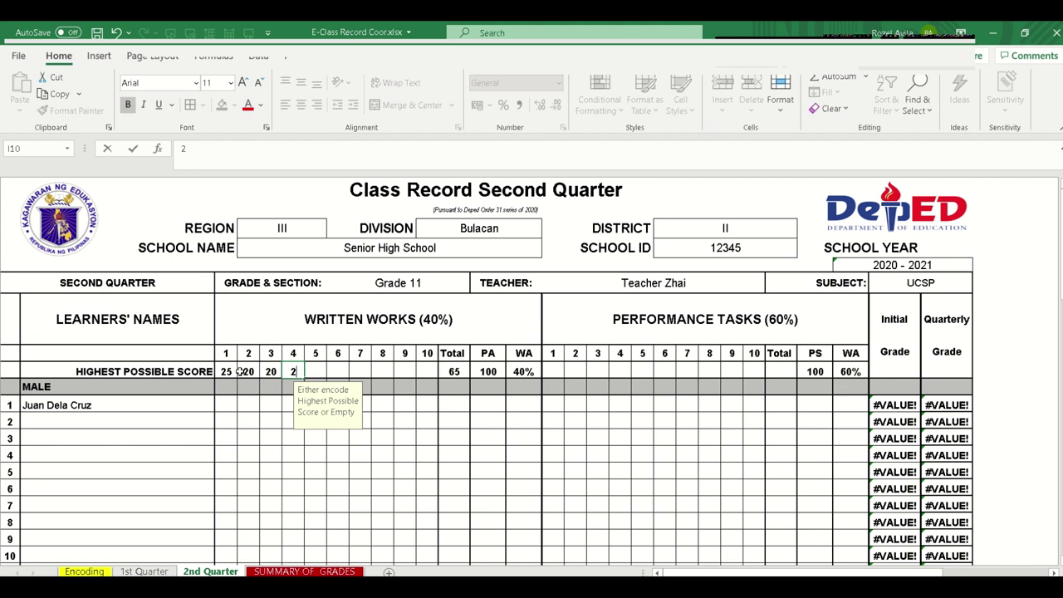
pyautogui.write('5')
# Enter the learner's first three 2nd Quarter written-work scores: 20, 19, 18
pyautogui.click(233, 405)
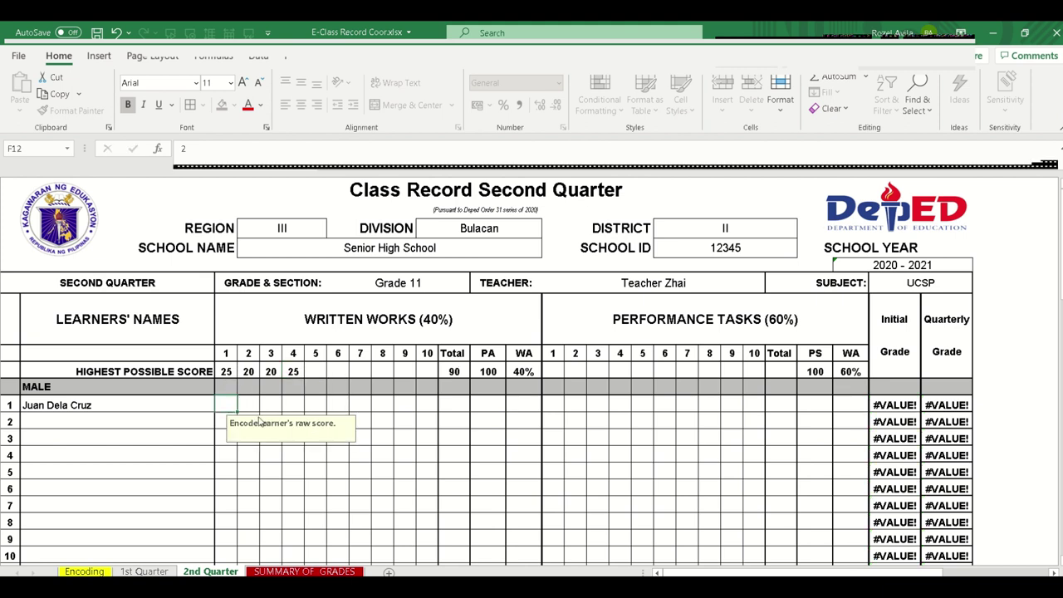
pyautogui.write('2')
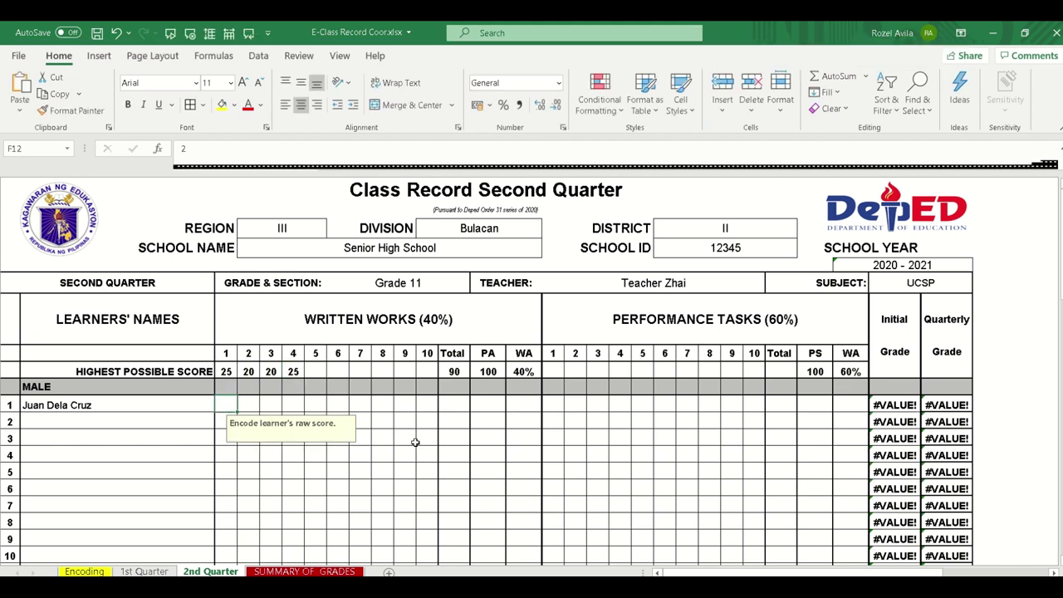
pyautogui.write('0')
pyautogui.press('Tab')
pyautogui.write('1')
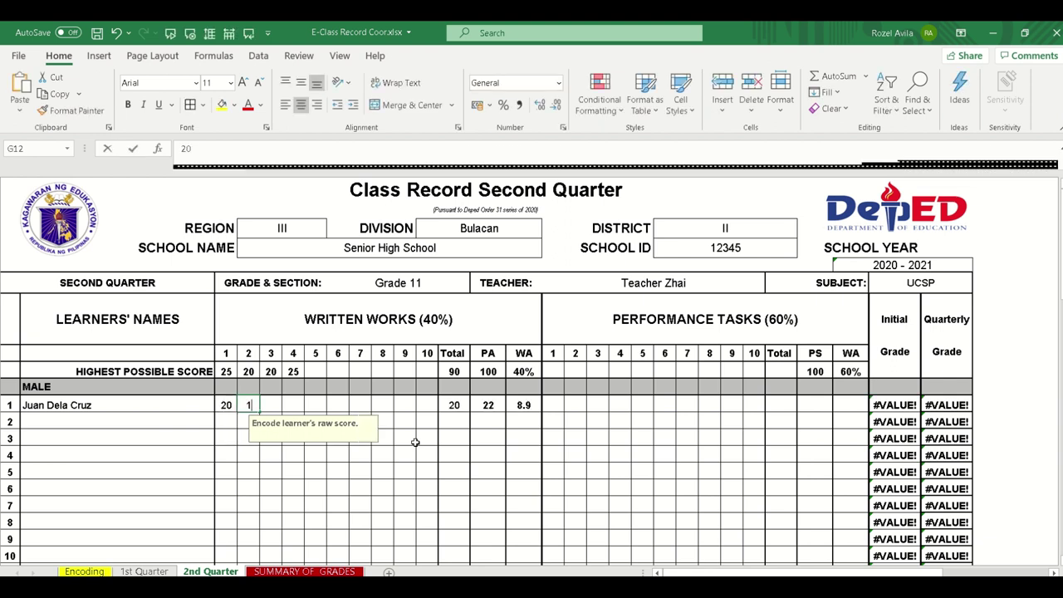
pyautogui.write('9')
pyautogui.press('Tab')
pyautogui.write('18')
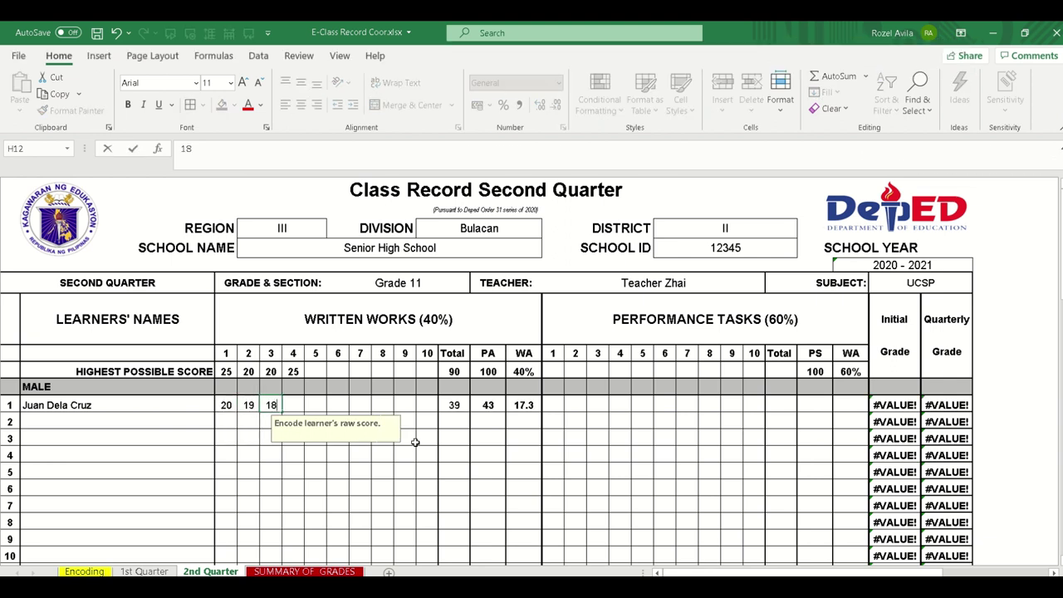
pyautogui.press('Tab')
# Enter the fourth written score 23 and performance-task highest scores 15, 15, 20, 30
pyautogui.write('23')
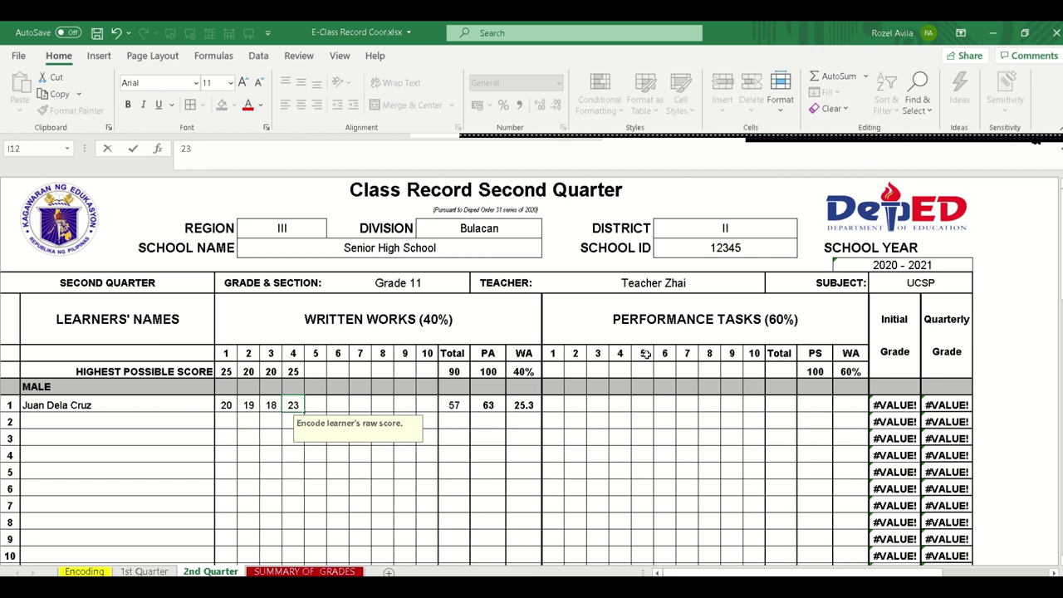
pyautogui.click(553, 373)
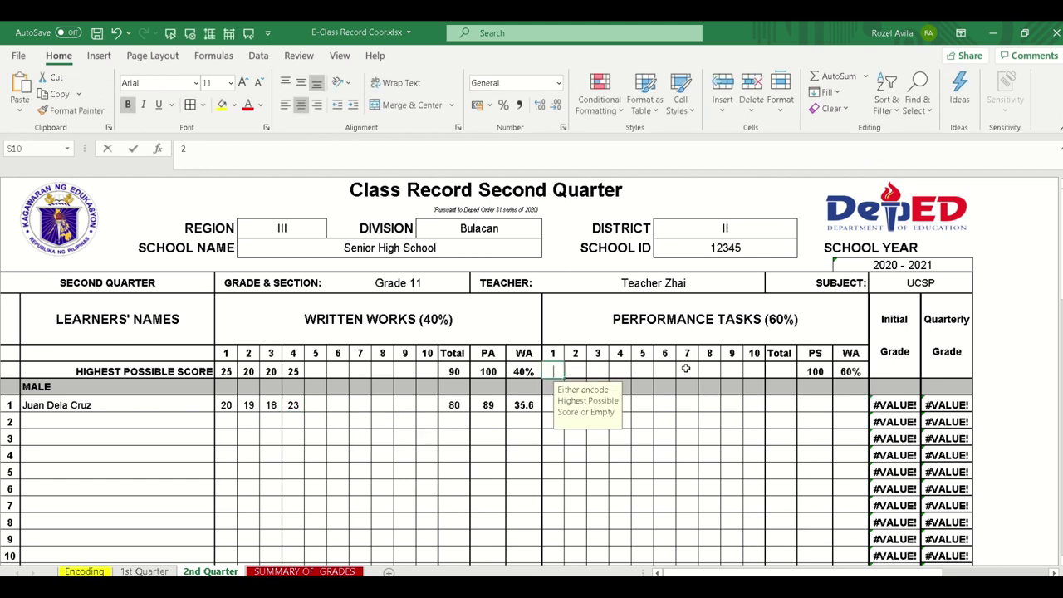
pyautogui.write('15')
pyautogui.press('Tab')
pyautogui.write('15')
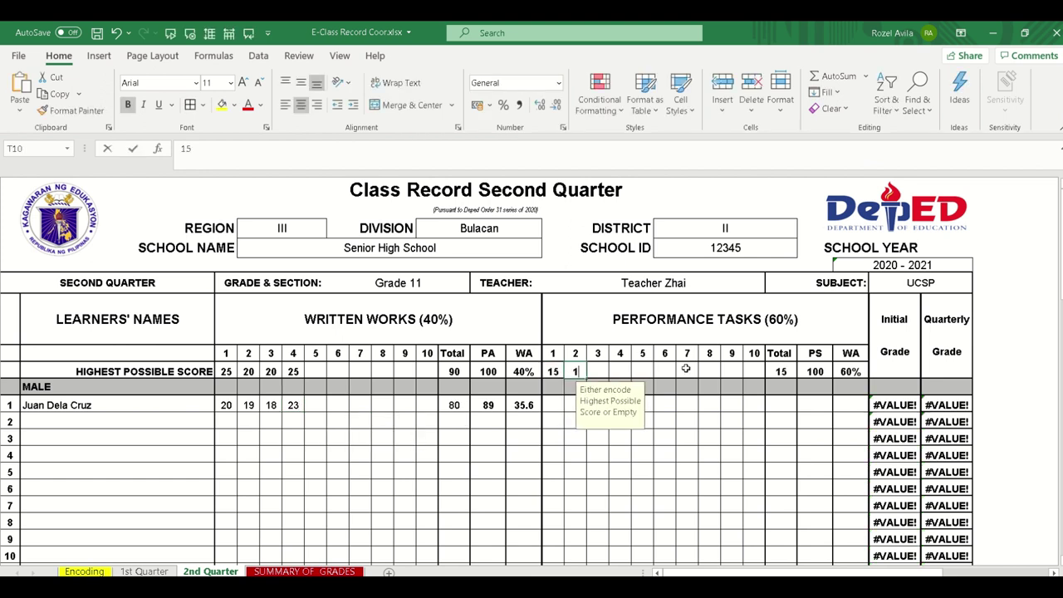
pyautogui.press('Tab')
pyautogui.write('20')
pyautogui.press('Tab')
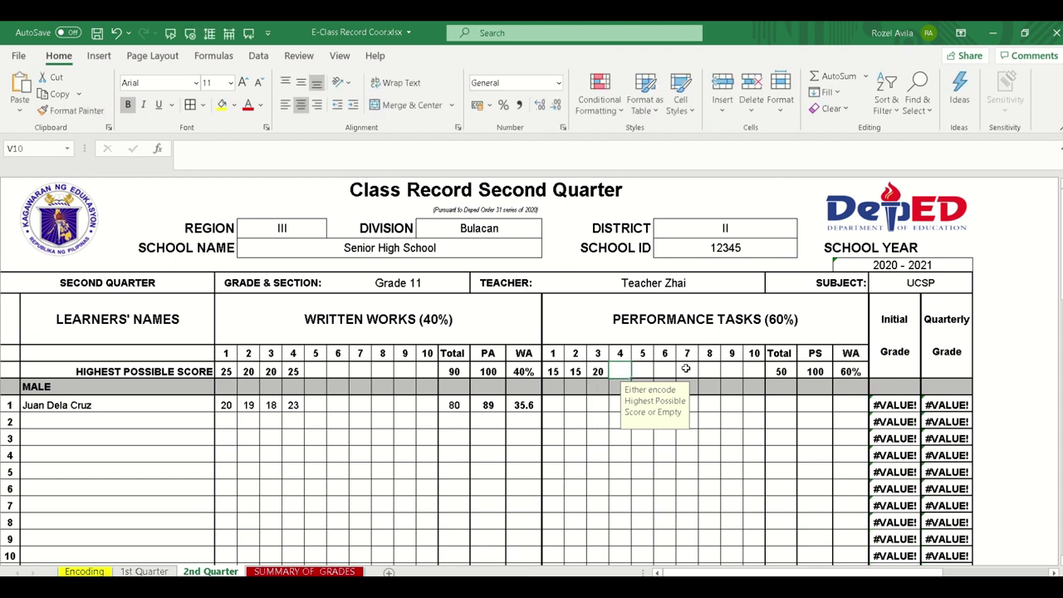
pyautogui.write('30')
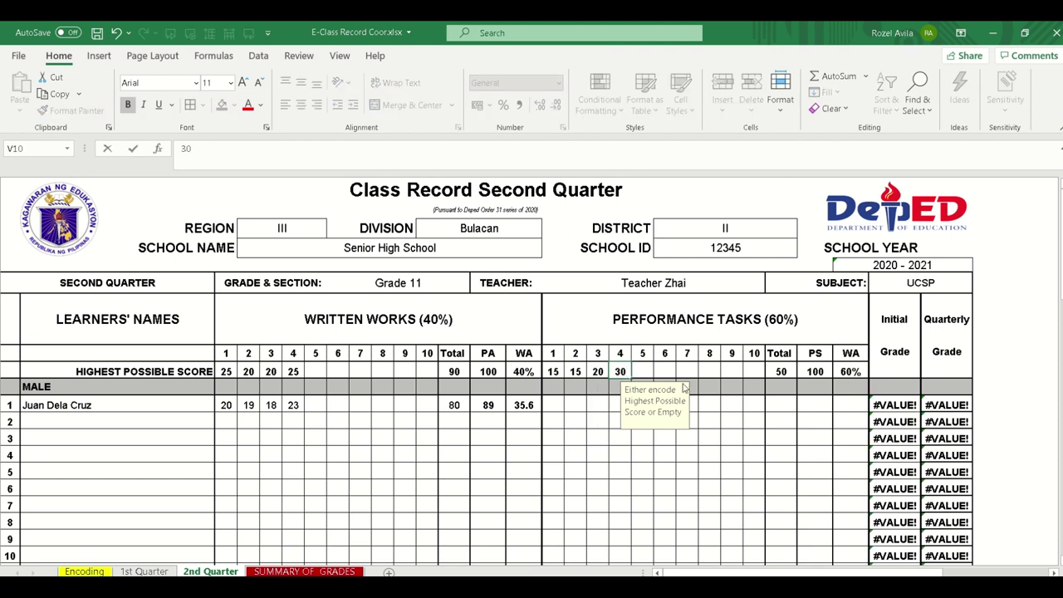
pyautogui.click(689, 475)
# Enter the learner's 2nd Quarter task scores 14, 15, 20, 29, yielding final grade 94, PASSED
pyautogui.click(556, 406)
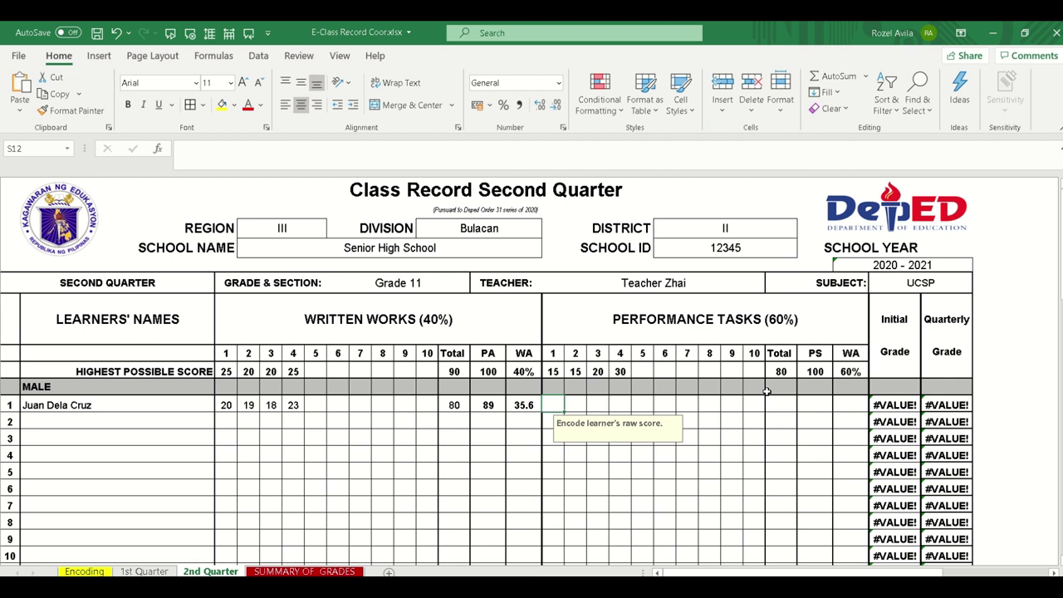
pyautogui.write('14')
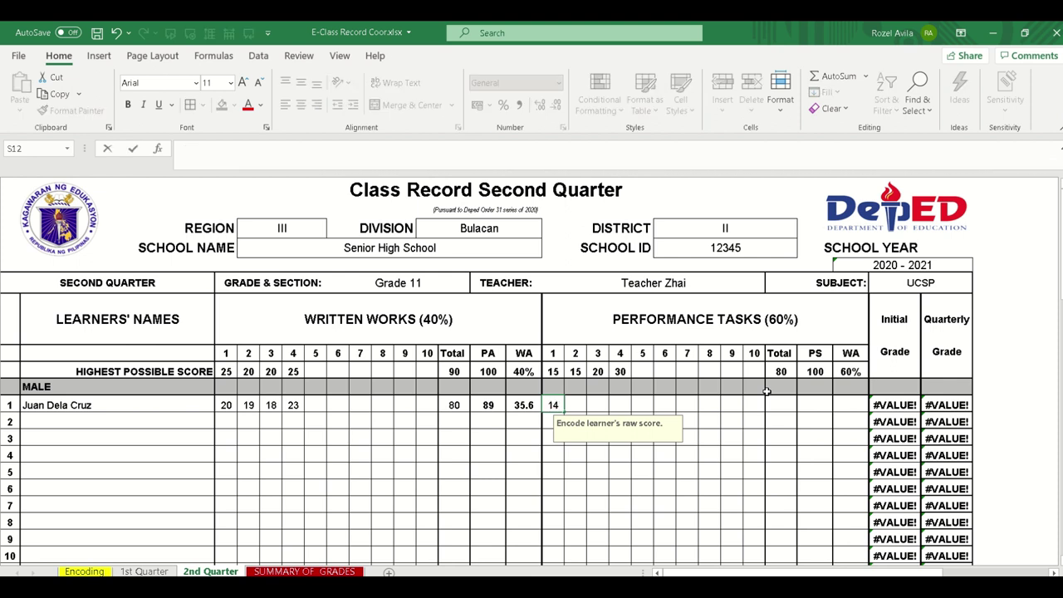
pyautogui.press('Return')
pyautogui.write('1')
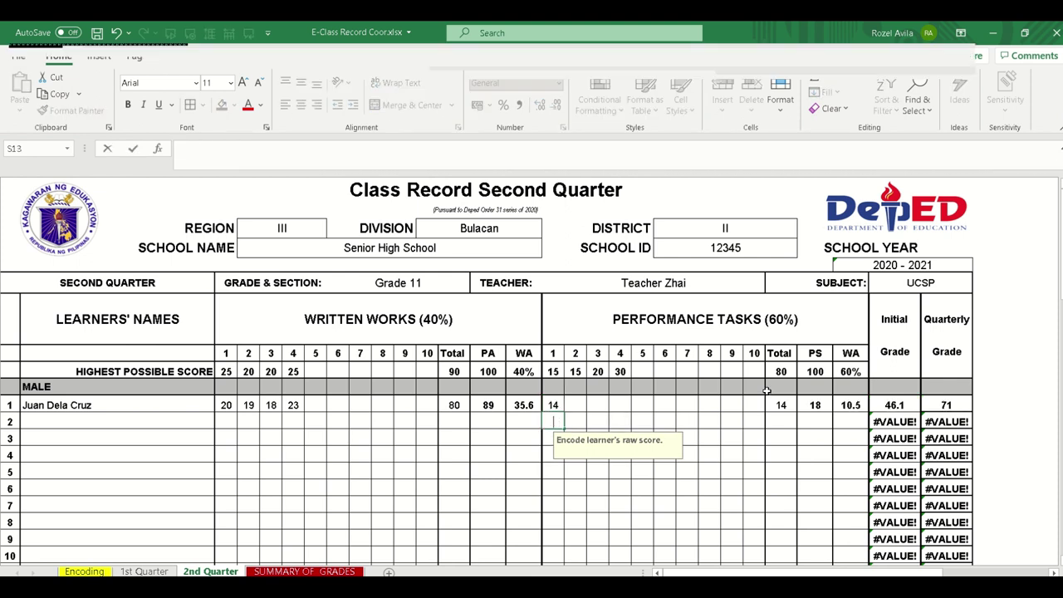
pyautogui.click(573, 401)
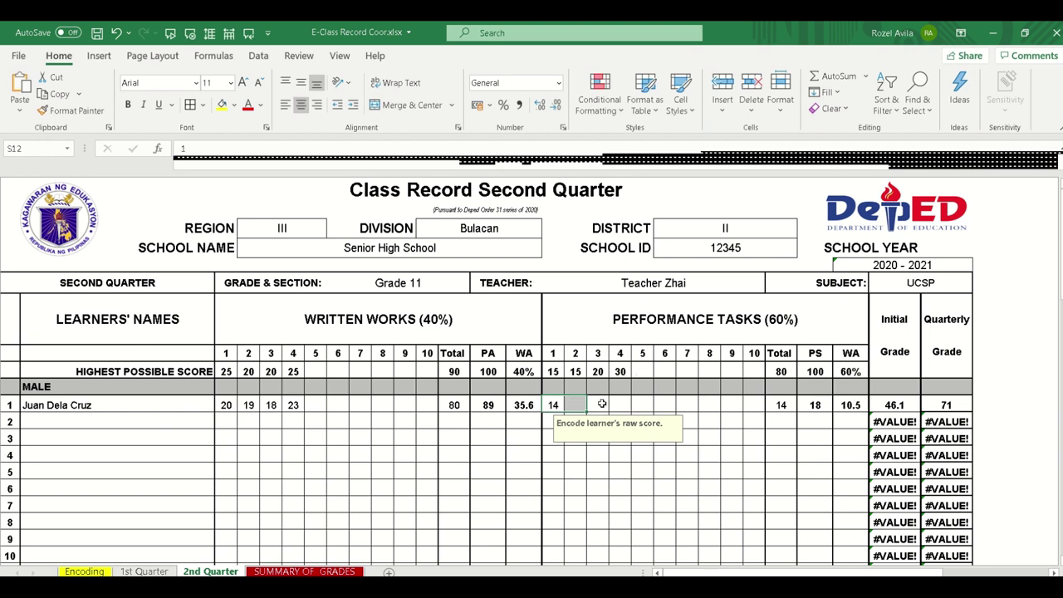
pyautogui.write('15')
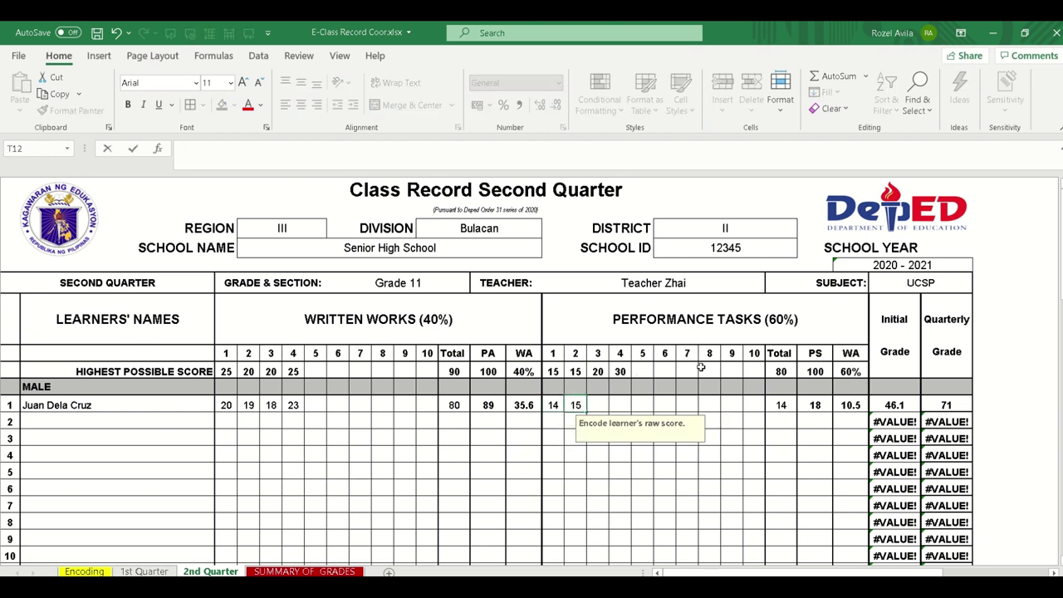
pyautogui.press('Tab')
pyautogui.write('20')
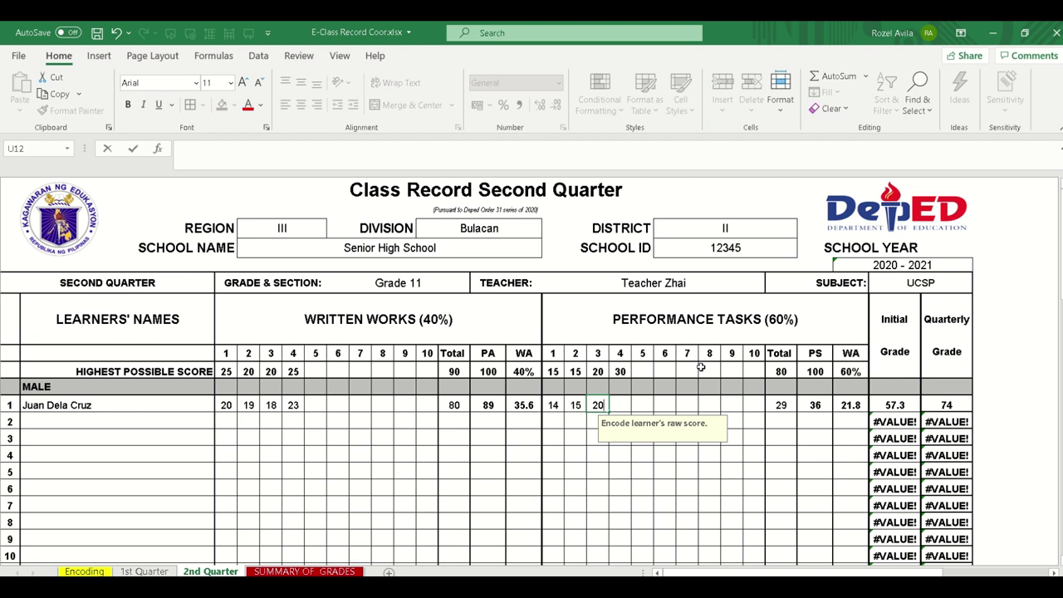
pyautogui.press('Tab')
pyautogui.write('209')
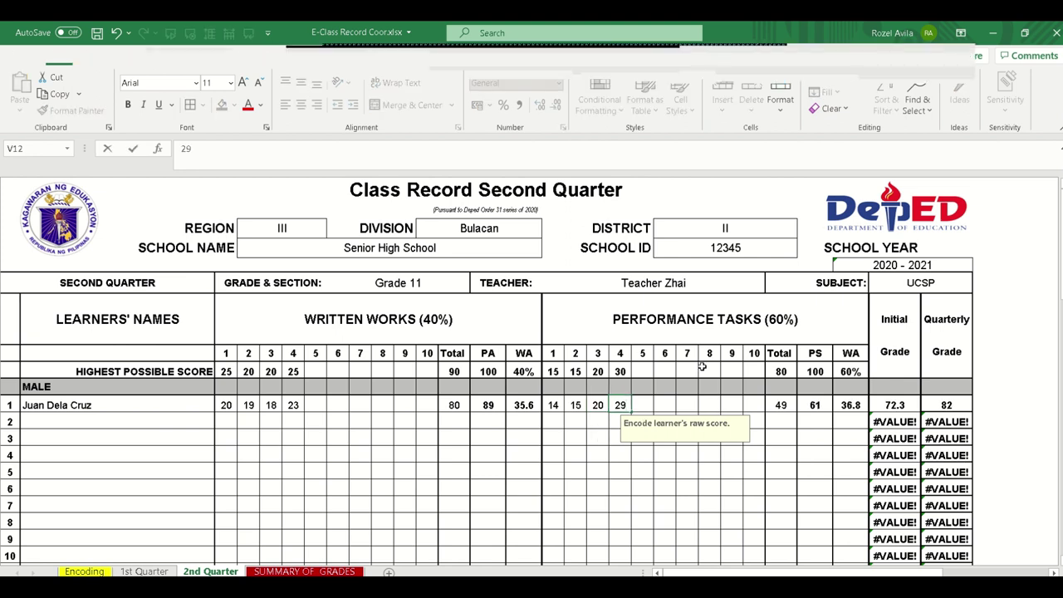
pyautogui.click(781, 501)
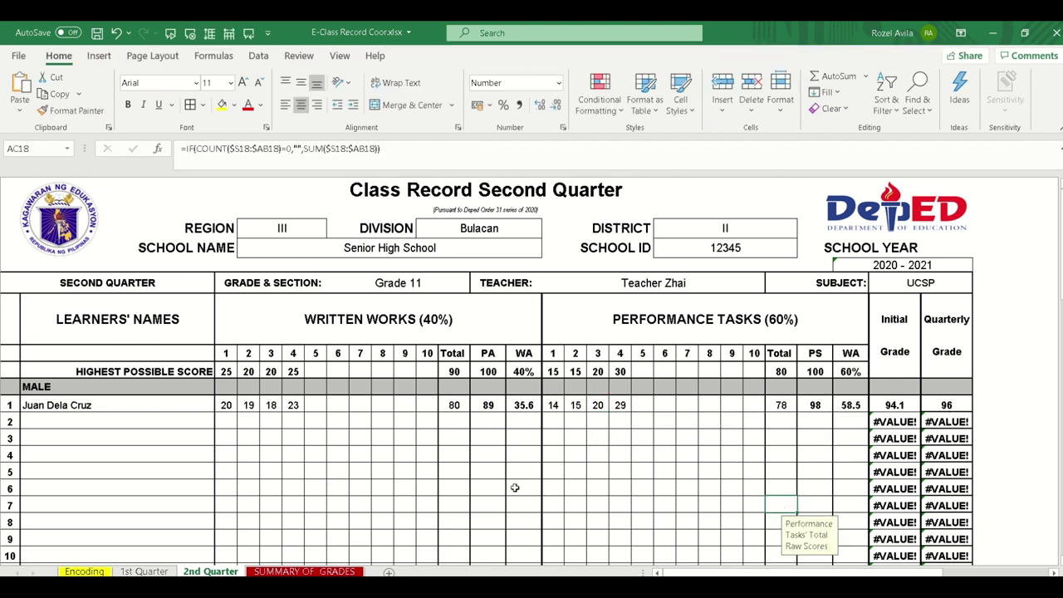
pyautogui.moveTo(125, 488)
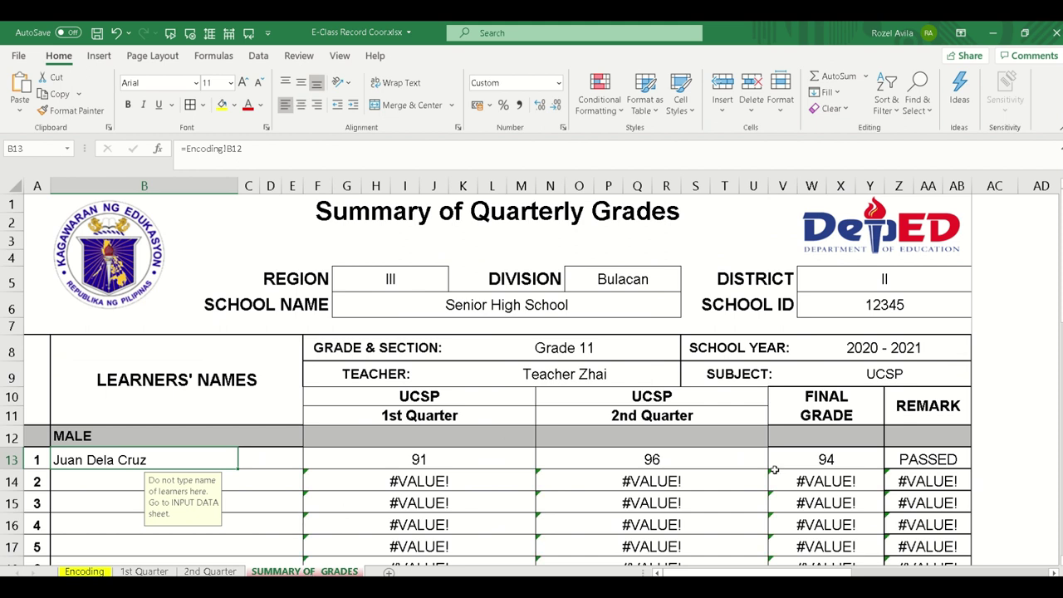
pyautogui.scroll(-1, 805, 491)
pyautogui.click(251, 514)
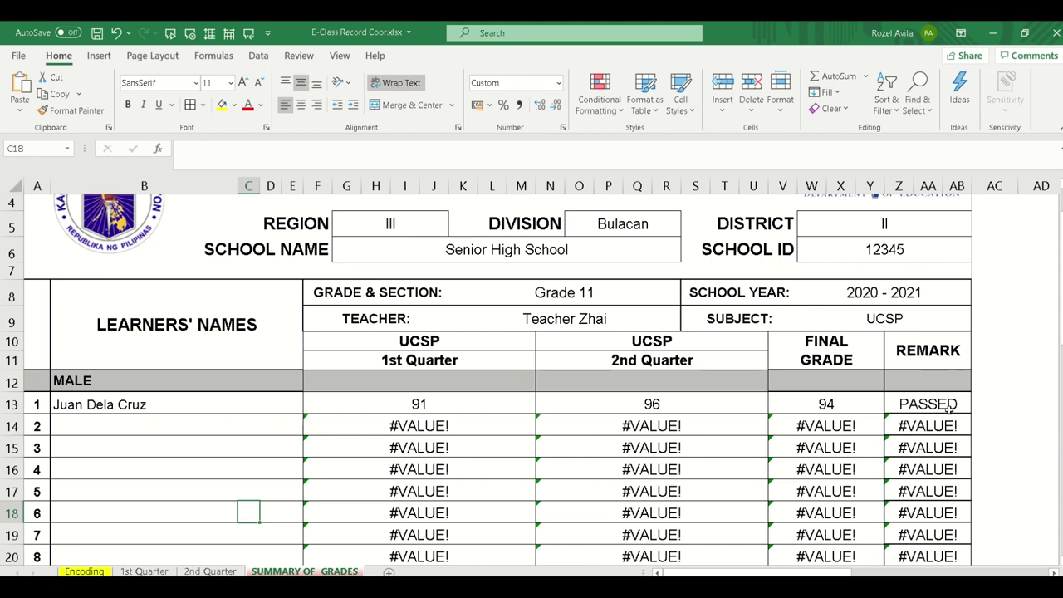
pyautogui.scroll(1, 565, 453)
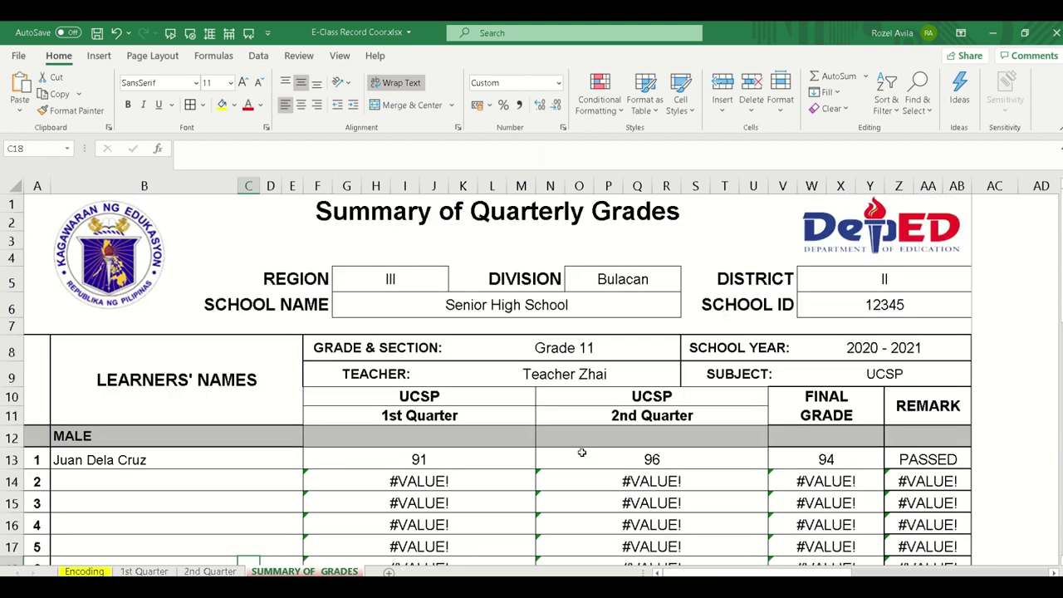